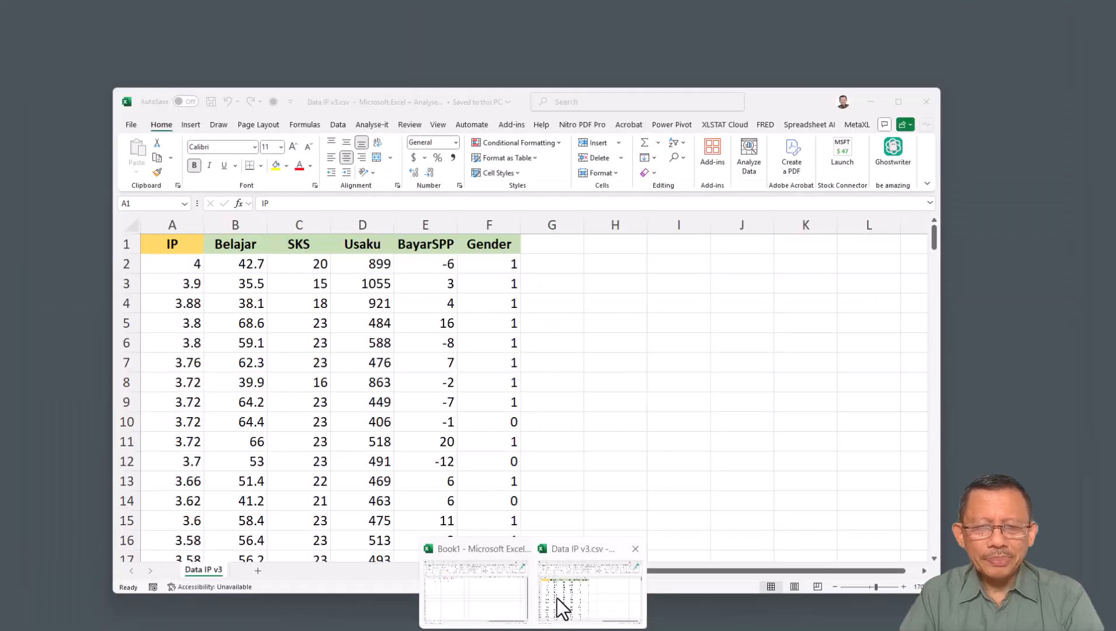
Step: Switch to Data IP v3.csv in Excel, review its variable columns from IP to Gender, and put the window away
{"action": "left_click", "coordinate": [559, 596]}
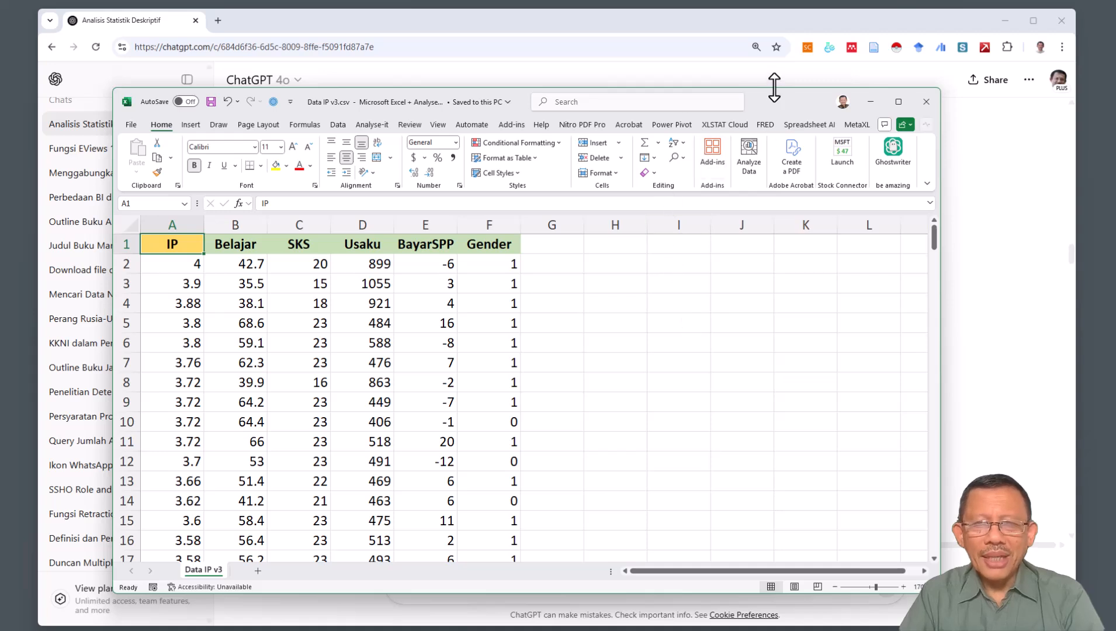
{"action": "left_click_drag", "start_coordinate": [781, 89], "coordinate": [782, 27]}
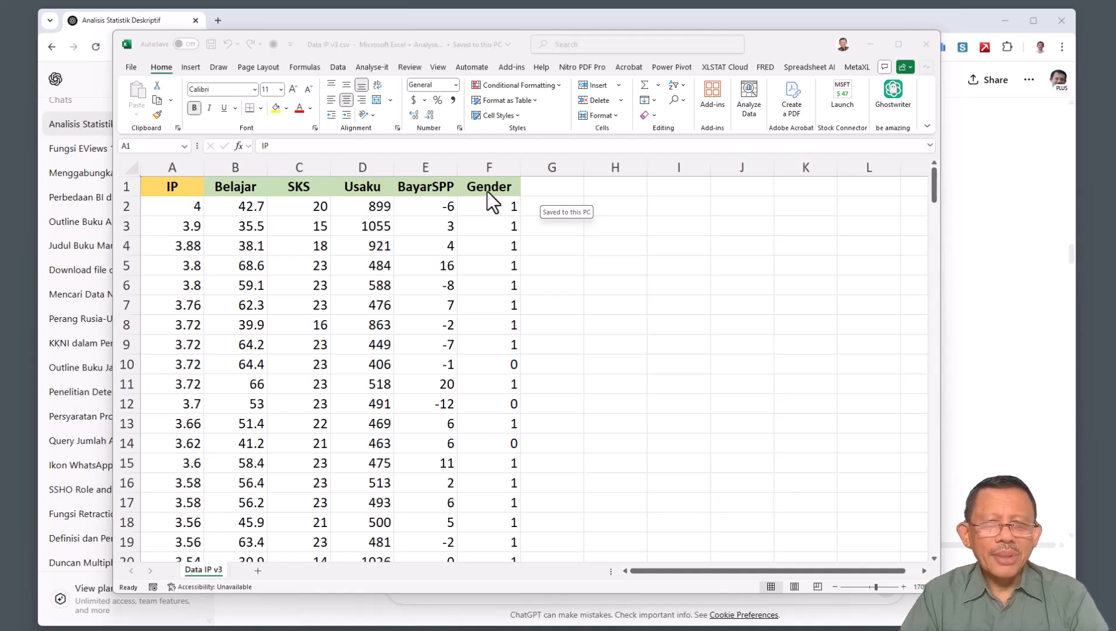
{"action": "left_click", "coordinate": [868, 48]}
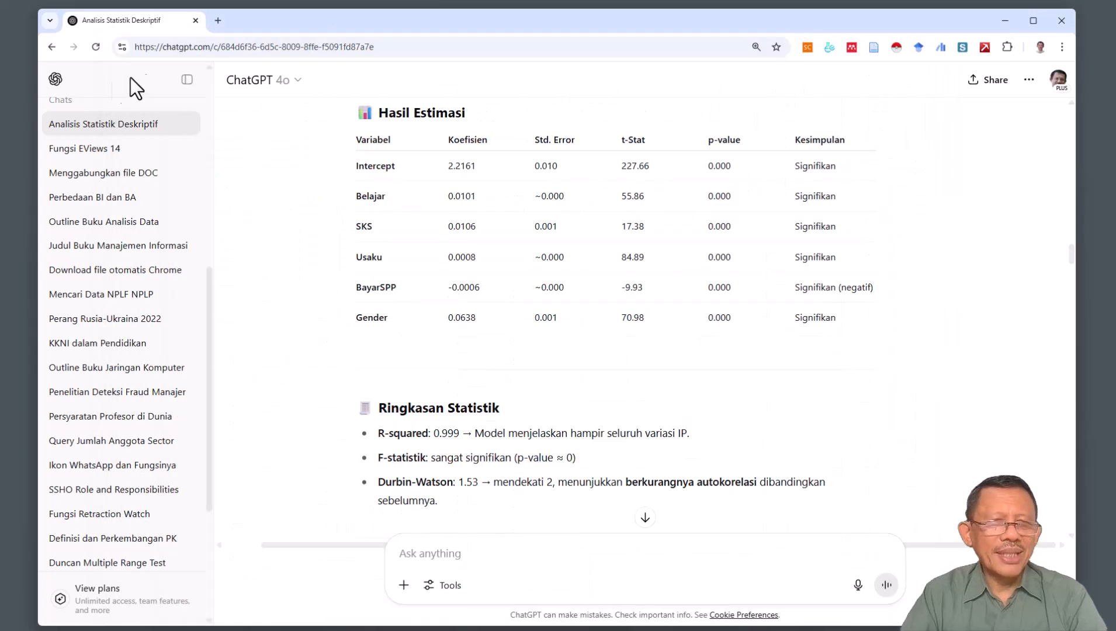
{"action": "scroll", "coordinate": [158, 128], "scroll_direction": "up", "scroll_amount": 8}
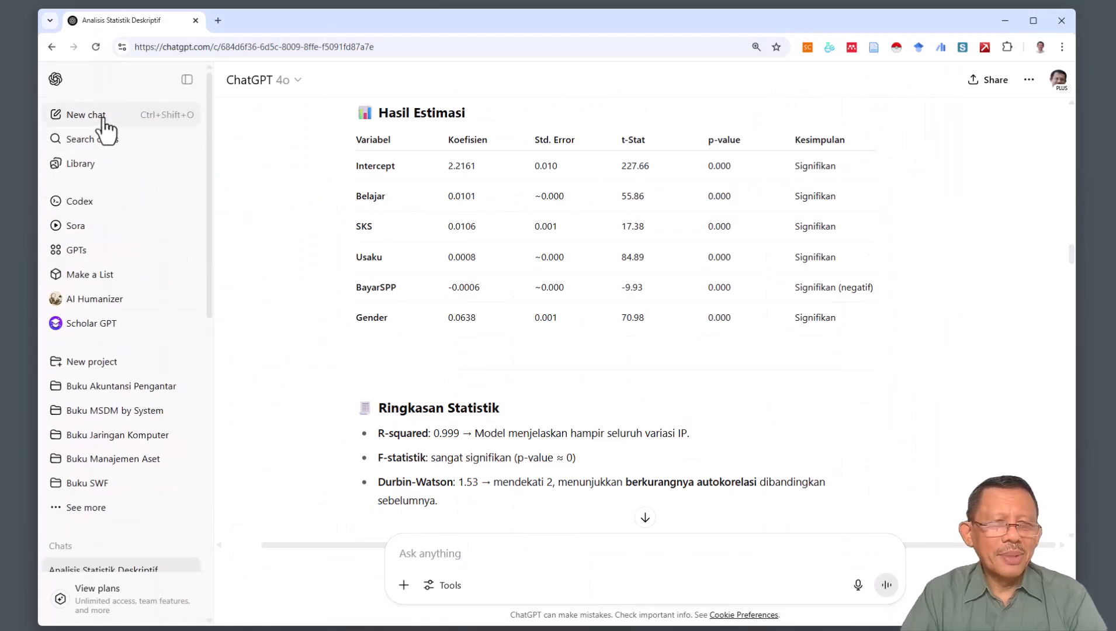
{"action": "left_click", "coordinate": [107, 121]}
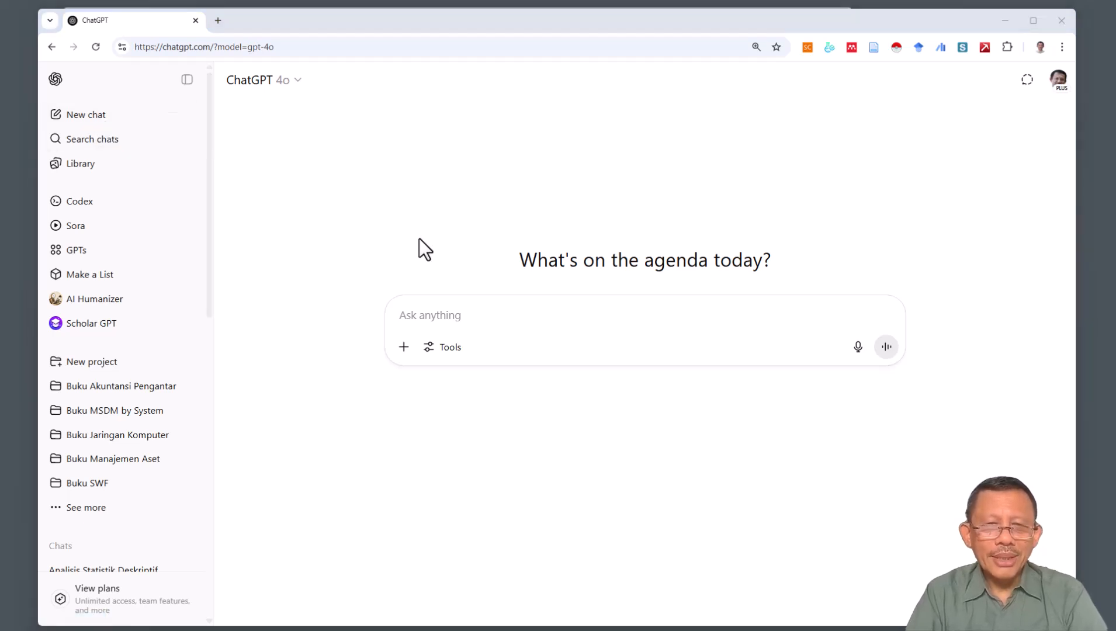
{"action": "left_click", "coordinate": [404, 351]}
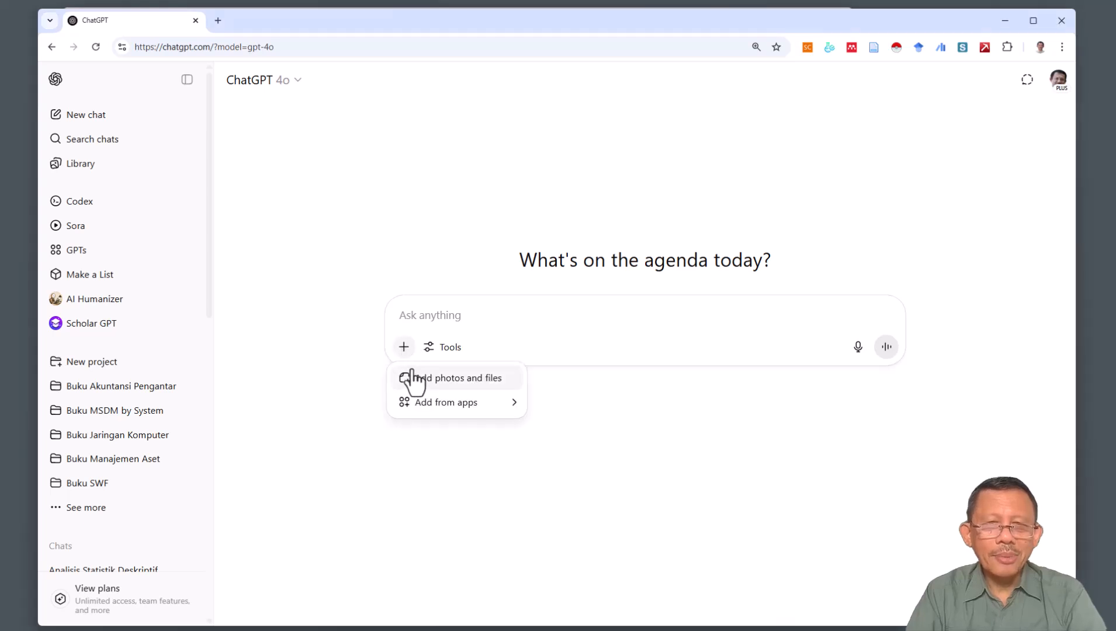
{"action": "left_click", "coordinate": [414, 374]}
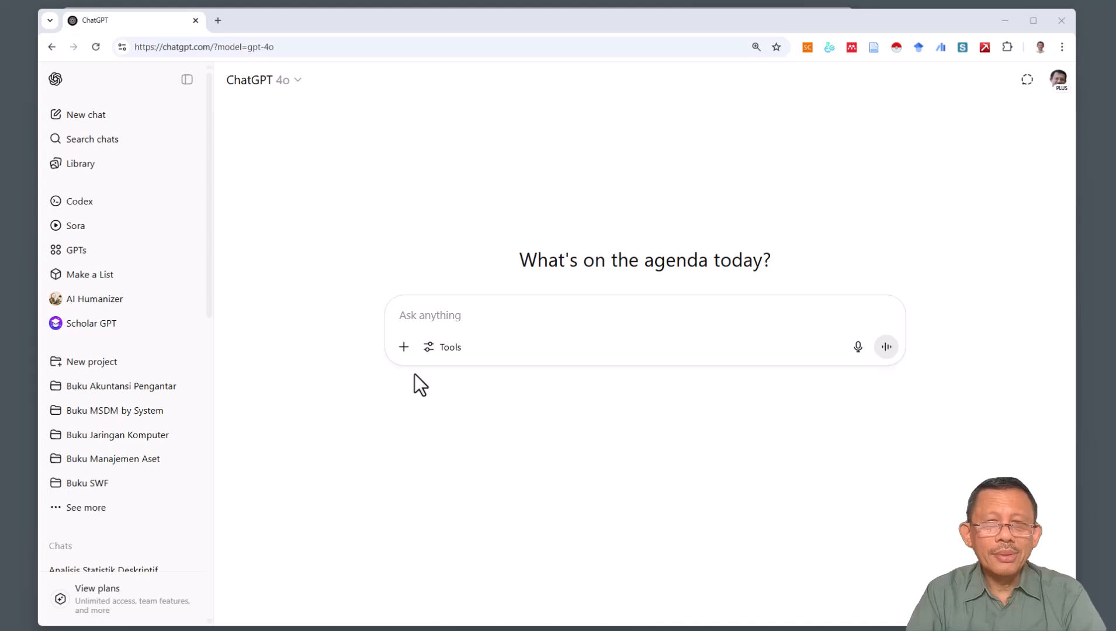
{"action": "left_click", "coordinate": [285, 104]}
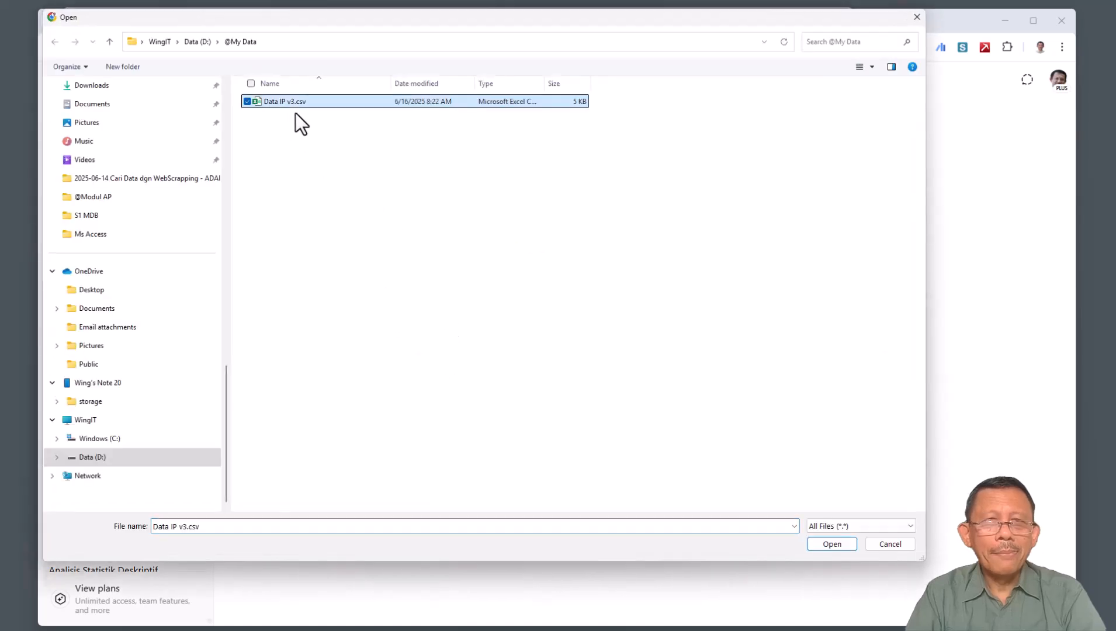
{"action": "left_click", "coordinate": [832, 544]}
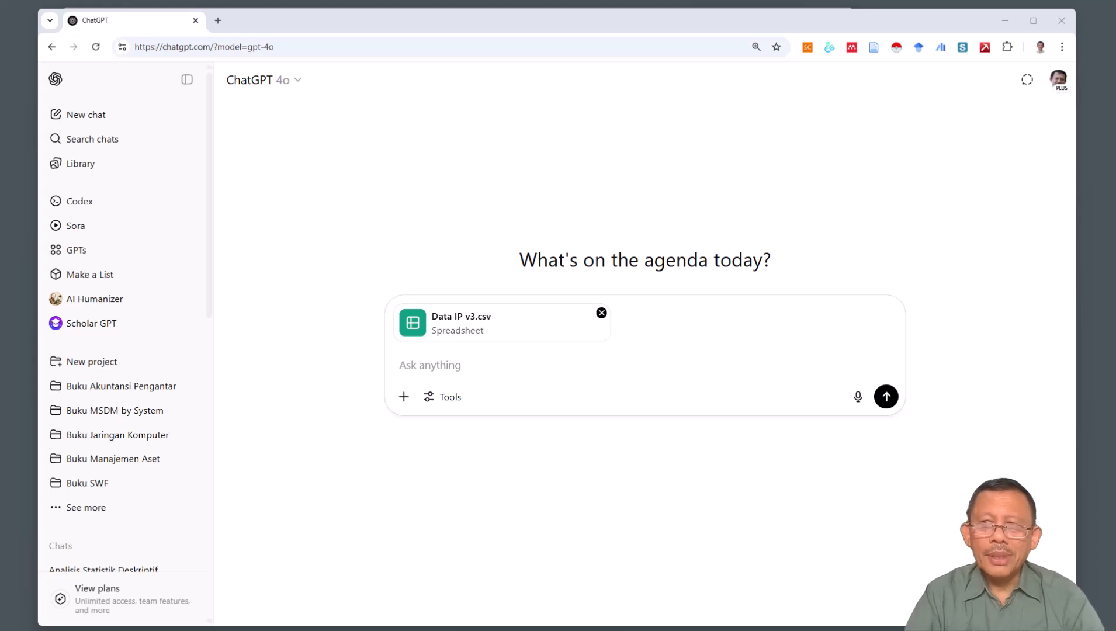
Step: Send the prompt "Analisislah data tersebut dengan statistika deskriptif. Masing-masing kolom mewakili satu variabel."
{"action": "left_click", "coordinate": [484, 372]}
{"action": "type", "text": "Analisislah data tersebut dengan statistika deskriptif. Masing-masing kolom mewakili satu variabel."}
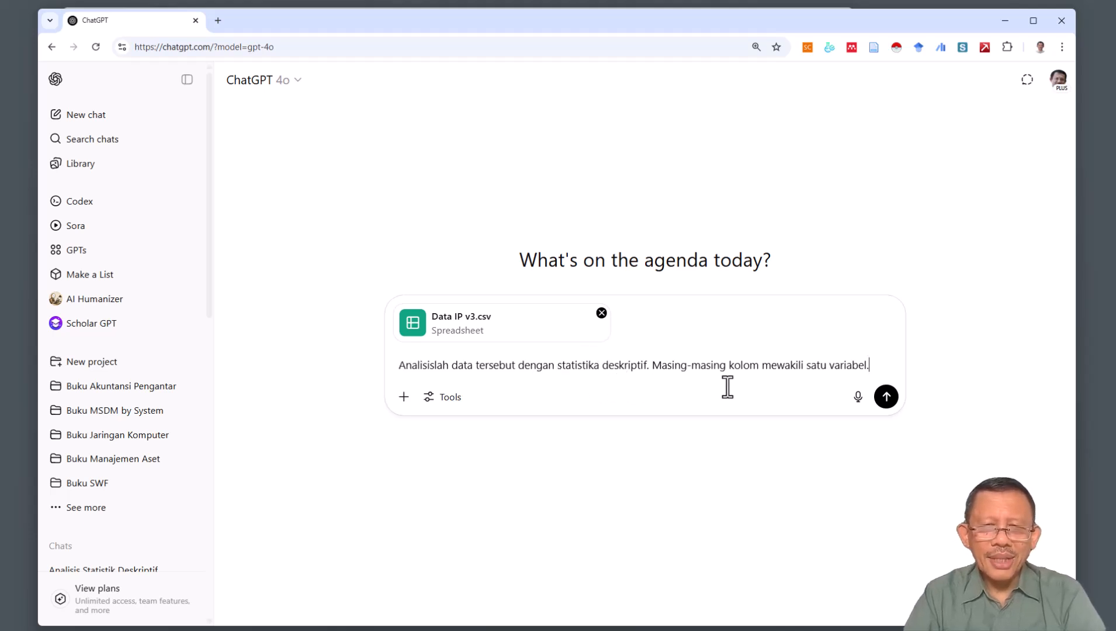
{"action": "left_click", "coordinate": [886, 400]}
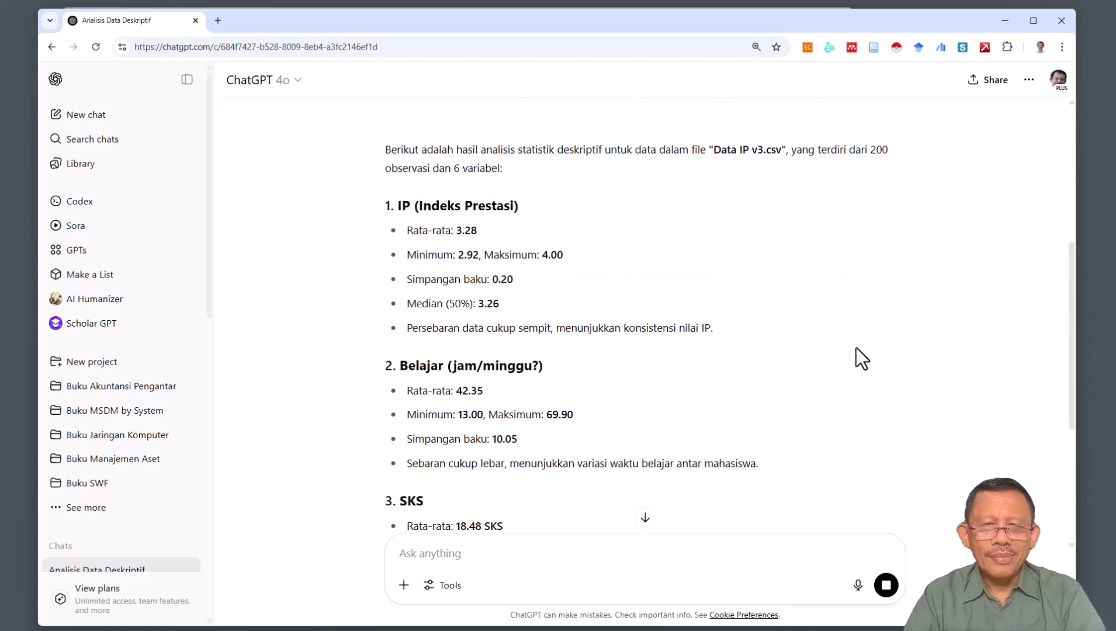
Step: Read through the descriptive statistics for each variable and rate the conversation as helpful
{"action": "scroll", "coordinate": [856, 347], "scroll_direction": "down", "scroll_amount": 2}
{"action": "scroll", "coordinate": [856, 348], "scroll_direction": "down", "scroll_amount": 2}
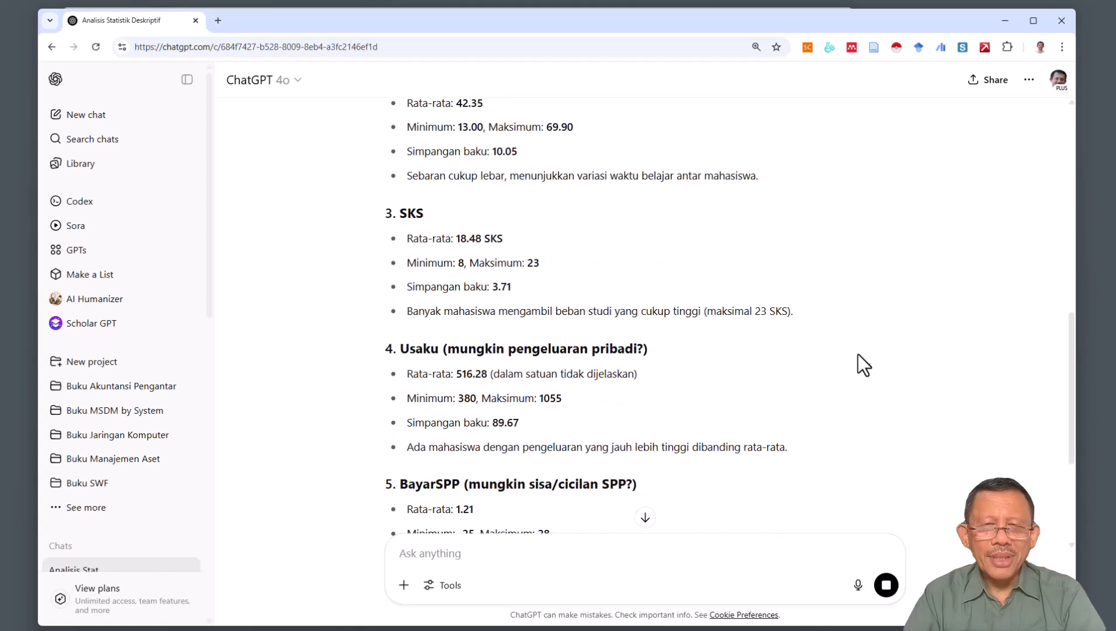
{"action": "scroll", "coordinate": [857, 351], "scroll_direction": "down", "scroll_amount": 2}
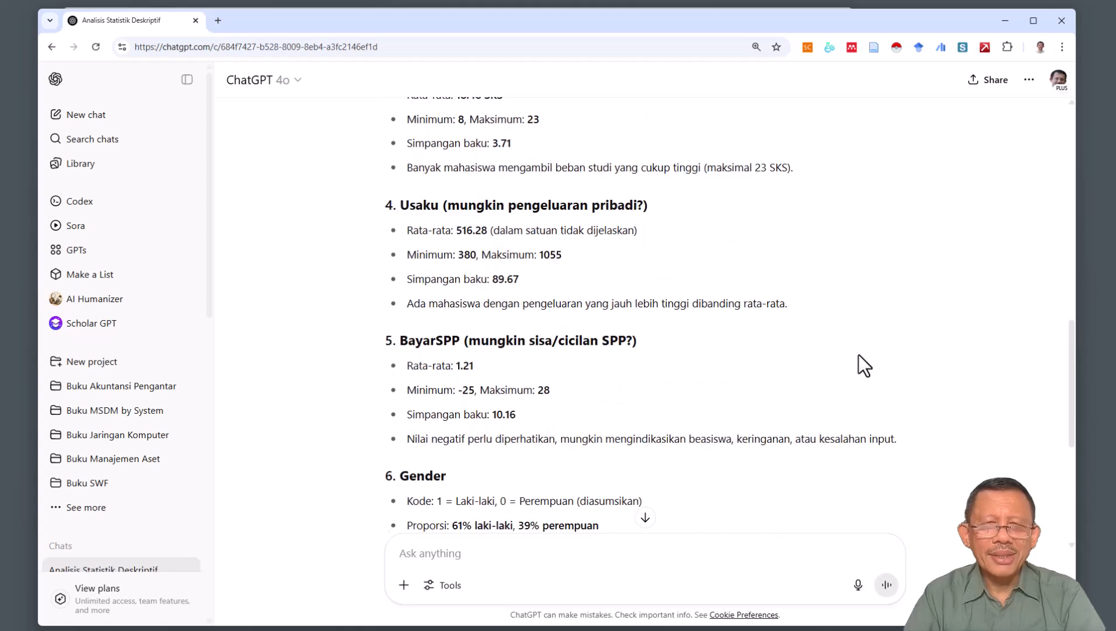
{"action": "scroll", "coordinate": [864, 366], "scroll_direction": "down", "scroll_amount": 2}
{"action": "scroll", "coordinate": [858, 356], "scroll_direction": "down", "scroll_amount": 3}
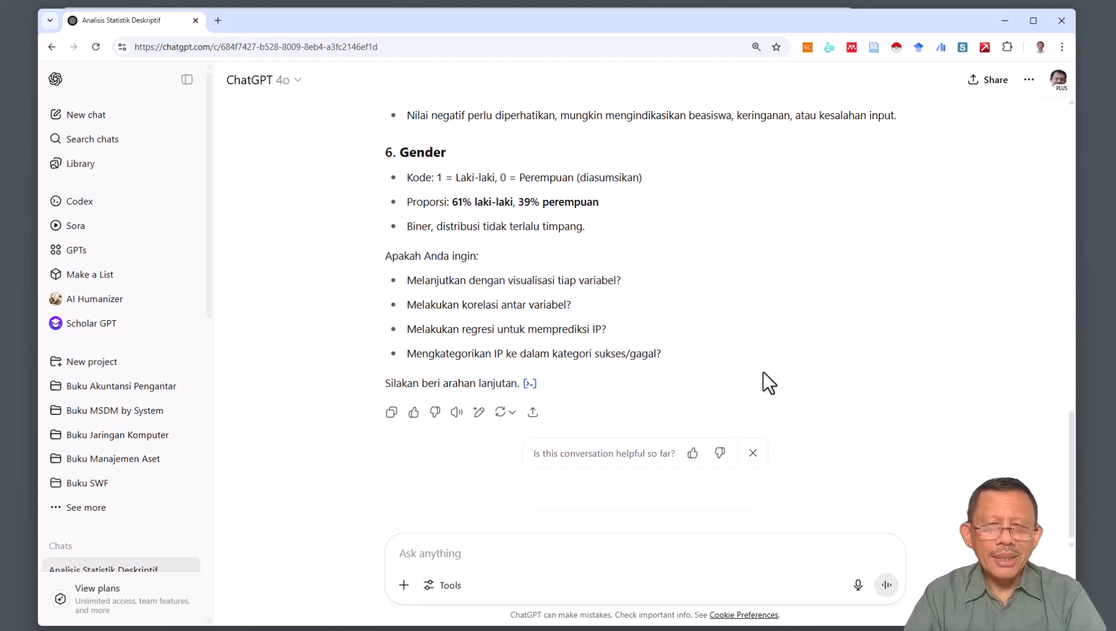
{"action": "left_click", "coordinate": [692, 453]}
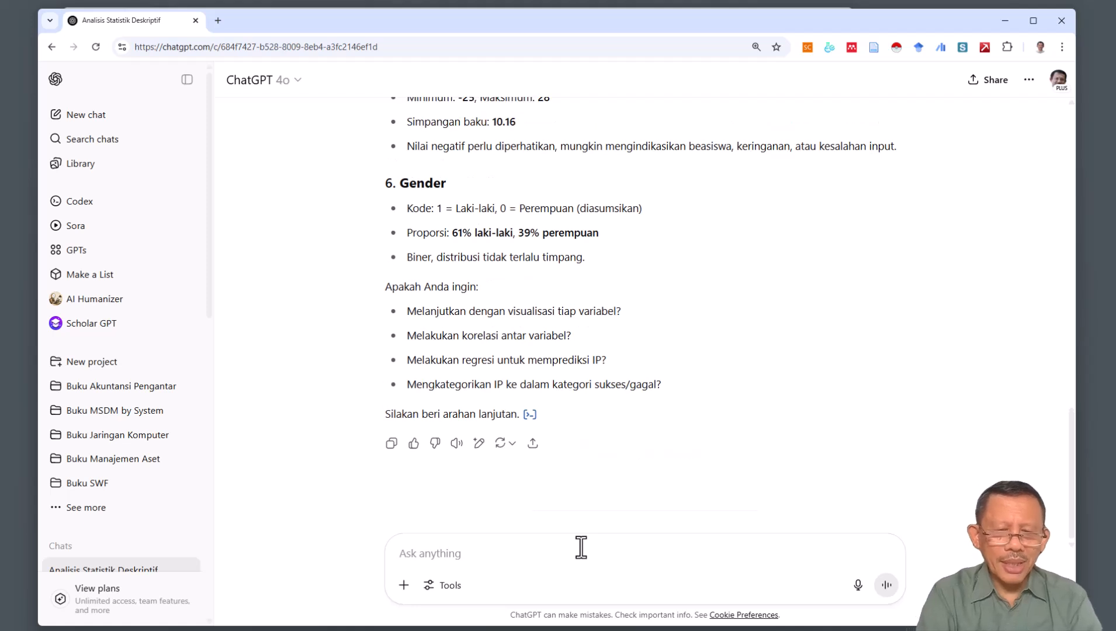
Step: Request the results as a table with "Sajikan hasilnya dalam bentuk tabel" and look over the table
{"action": "type", "text": "Sajikan ha"}
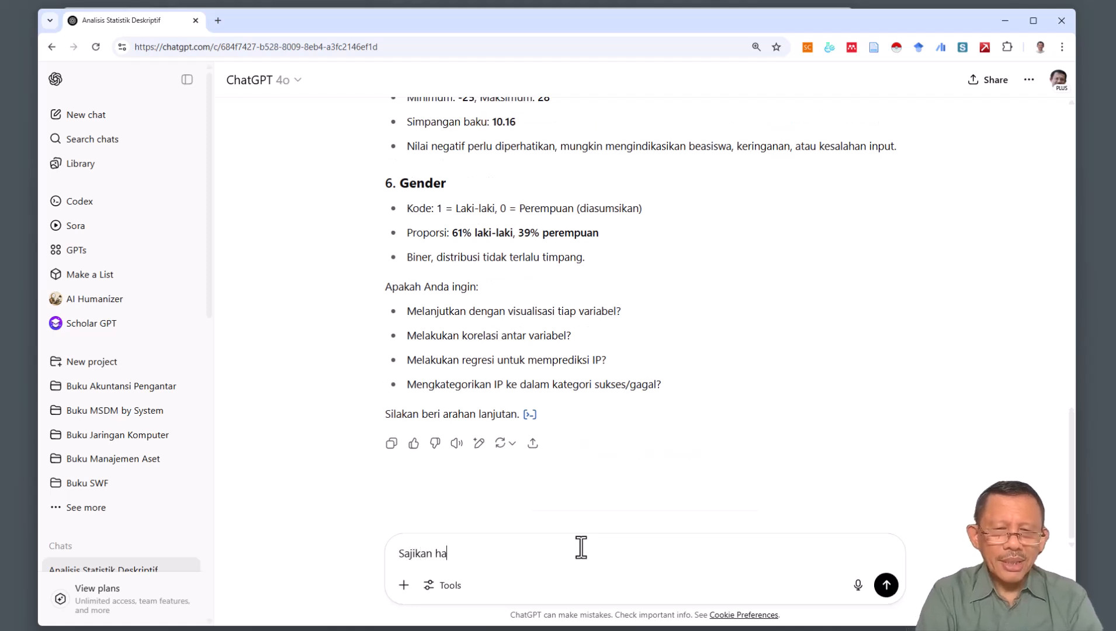
{"action": "type", "text": "silnya dalam bentuk tabel"}
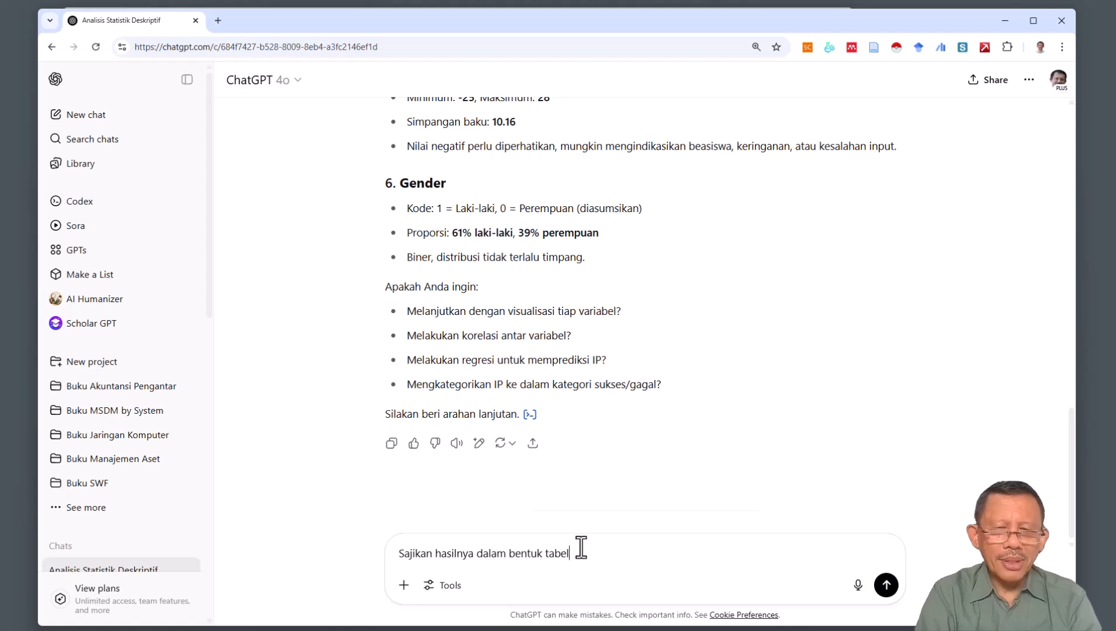
{"action": "key", "text": "Return"}
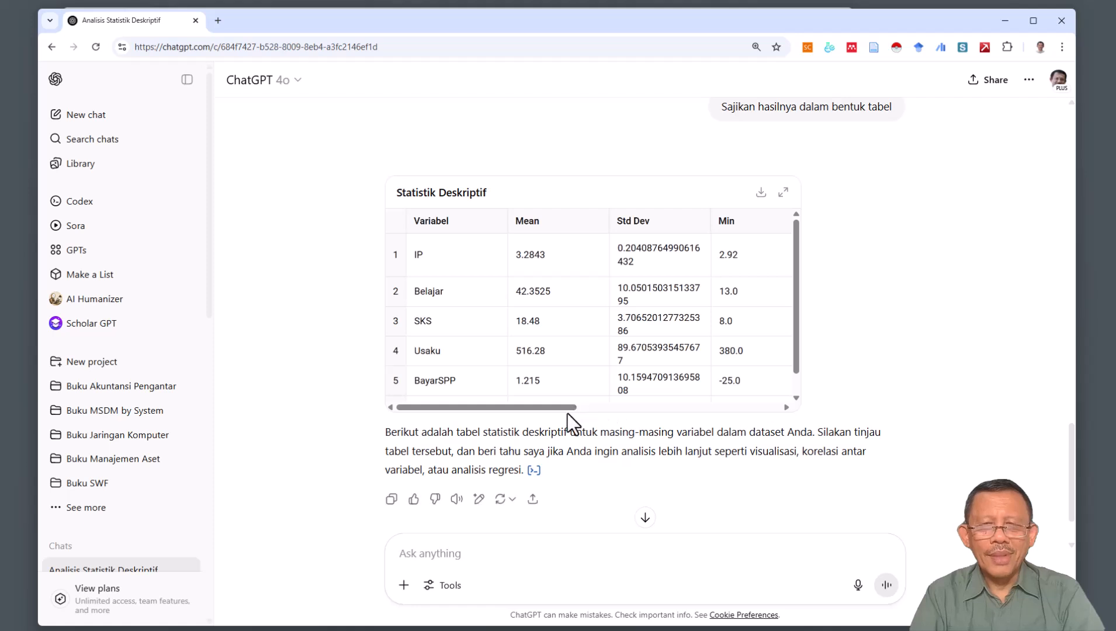
{"action": "left_click_drag", "start_coordinate": [567, 408], "coordinate": [521, 414]}
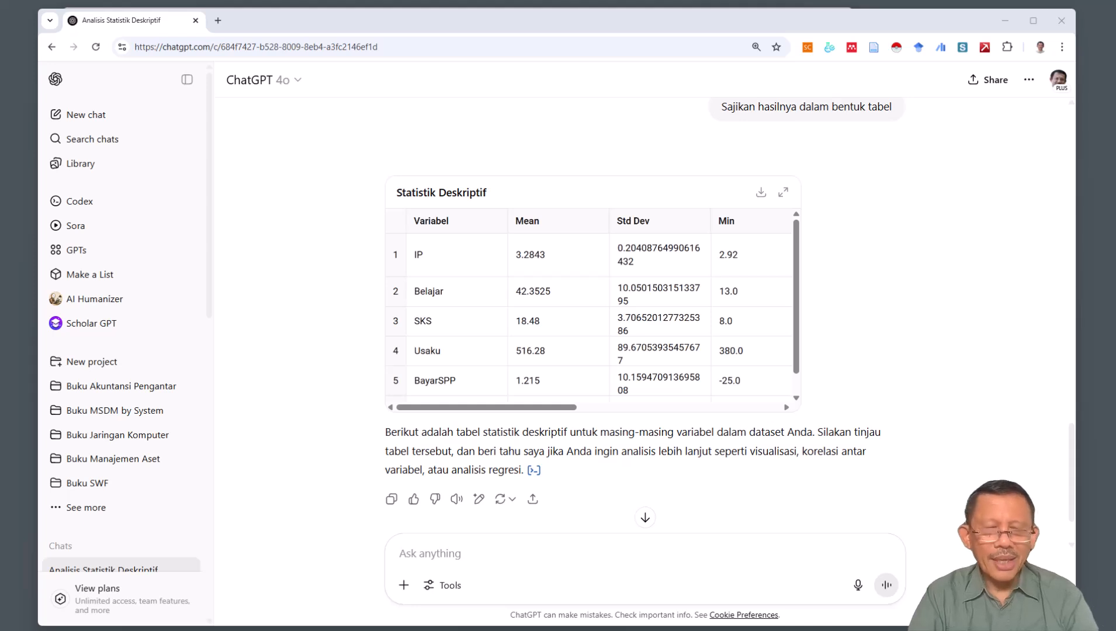
Step: Request in Indonesian heteroskedasticity, multicollinearity and autocorrelation tests, with IP dependent and Belajar, SKS, Usaku, BayarSPP and Gender independent
{"action": "left_click", "coordinate": [449, 552]}
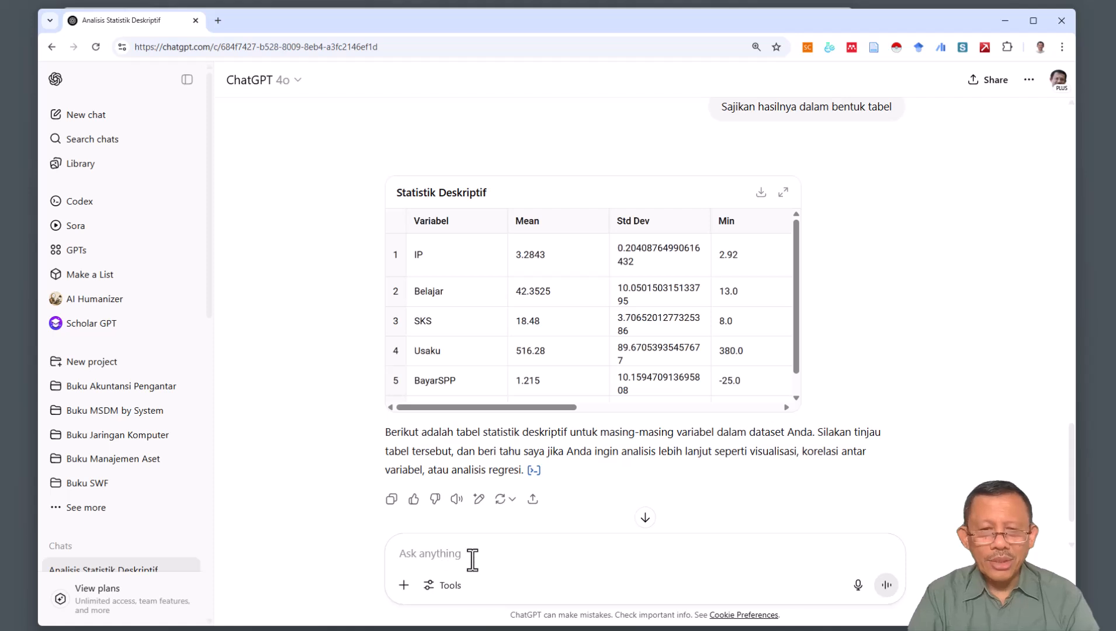
{"action": "type", "text": "Variabel dependen adalah IP. Variabel Independennya adalah Belajar, SKS, Usaku, BayarSPP dan Gender. Lakukan uji asumsi klasik yang terdiri atas uji heteroskedastisitas, uji multikolinearitas, dan uji autokorelasi."}
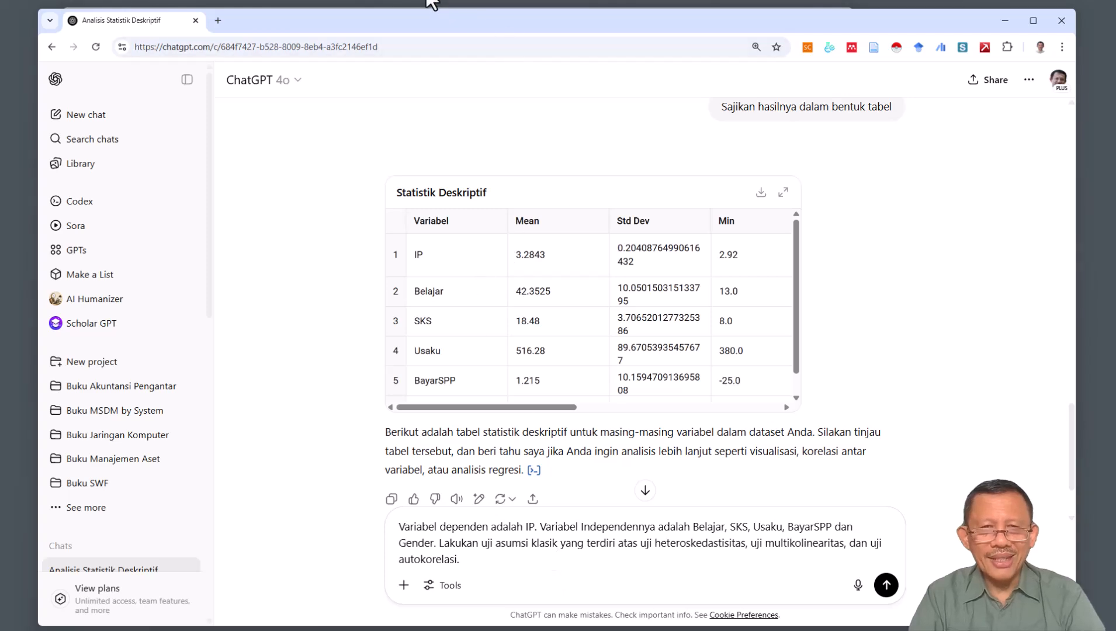
{"action": "left_click", "coordinate": [886, 585]}
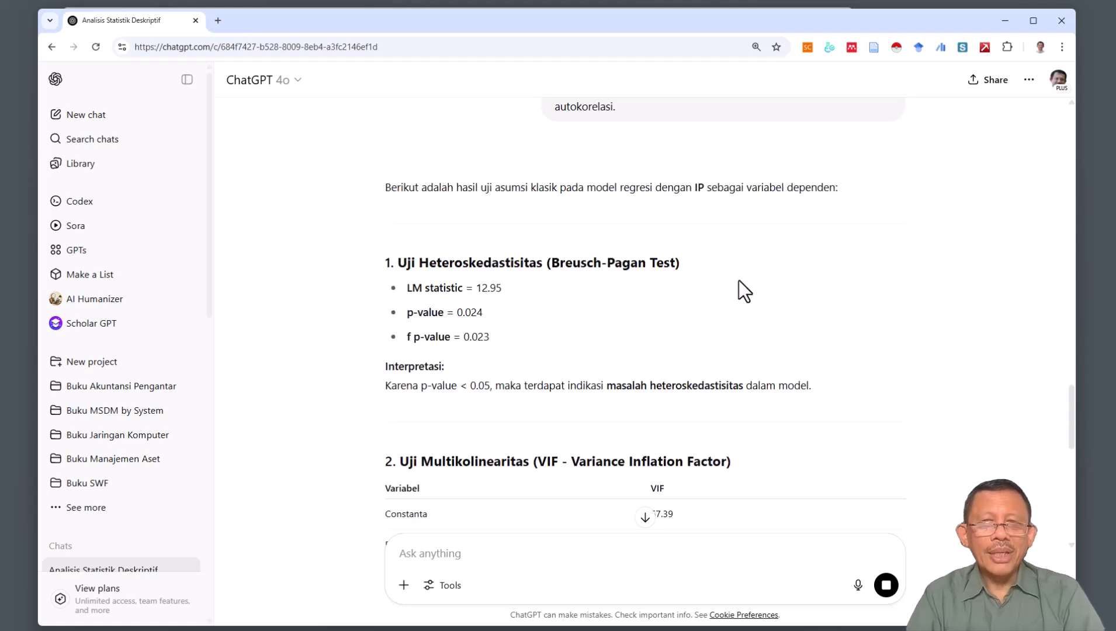
Step: Review the assumption test results and ask "Kalau data tidak lolos uji asumsi klasik seperti itu, model regresi apa yang sesuai?"
{"action": "scroll", "coordinate": [739, 274], "scroll_direction": "down", "scroll_amount": 3}
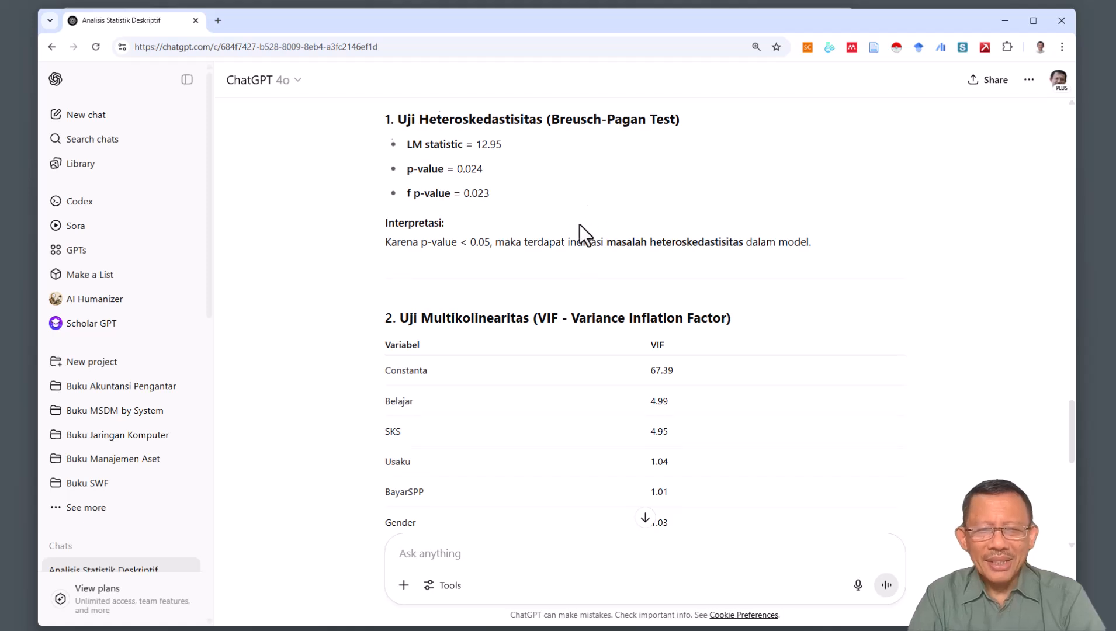
{"action": "scroll", "coordinate": [580, 225], "scroll_direction": "down", "scroll_amount": 2}
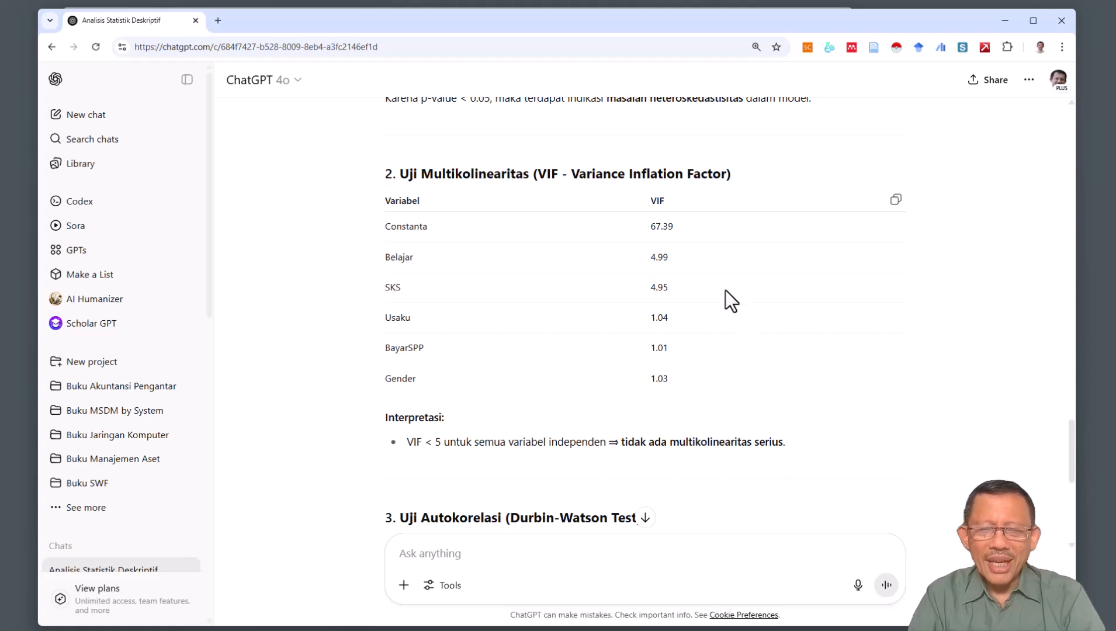
{"action": "scroll", "coordinate": [715, 267], "scroll_direction": "down", "scroll_amount": 4}
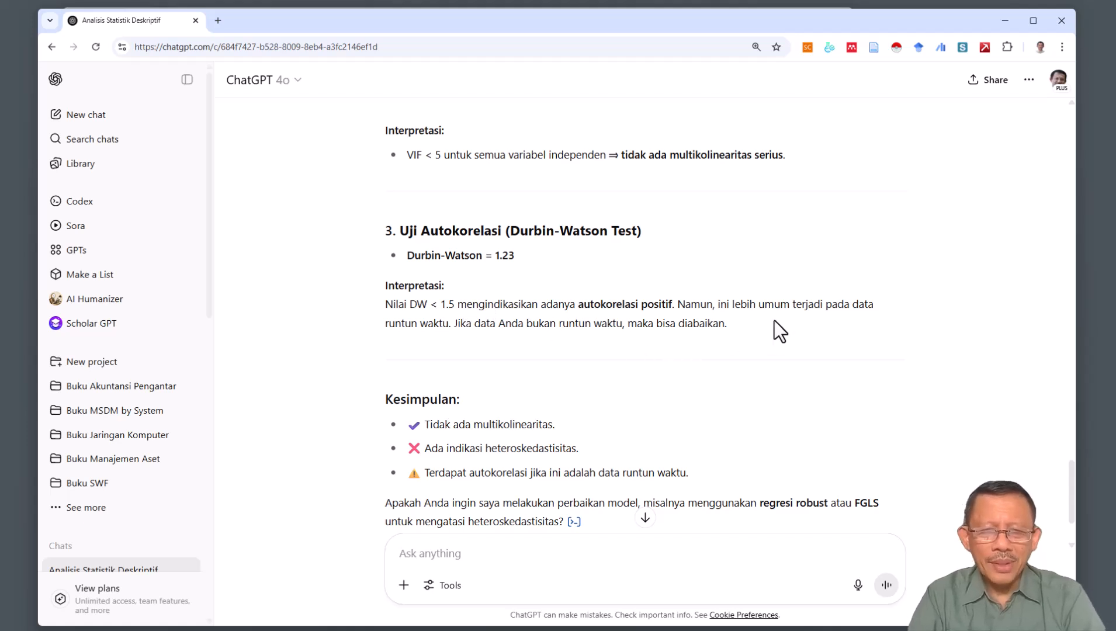
{"action": "scroll", "coordinate": [741, 327], "scroll_direction": "down", "scroll_amount": 2}
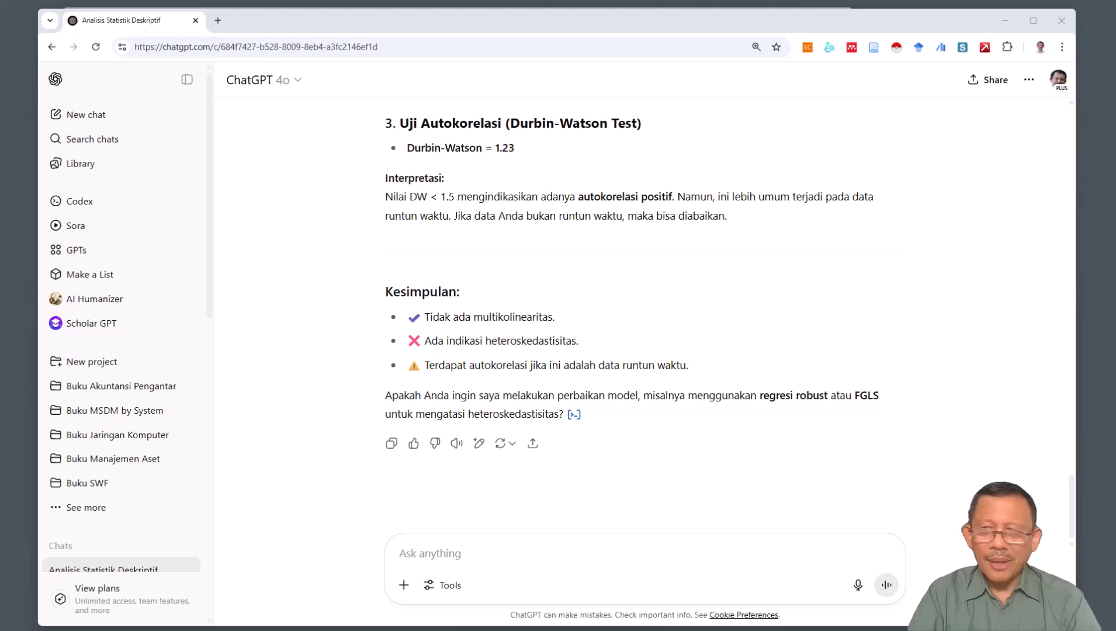
{"action": "left_click", "coordinate": [438, 551]}
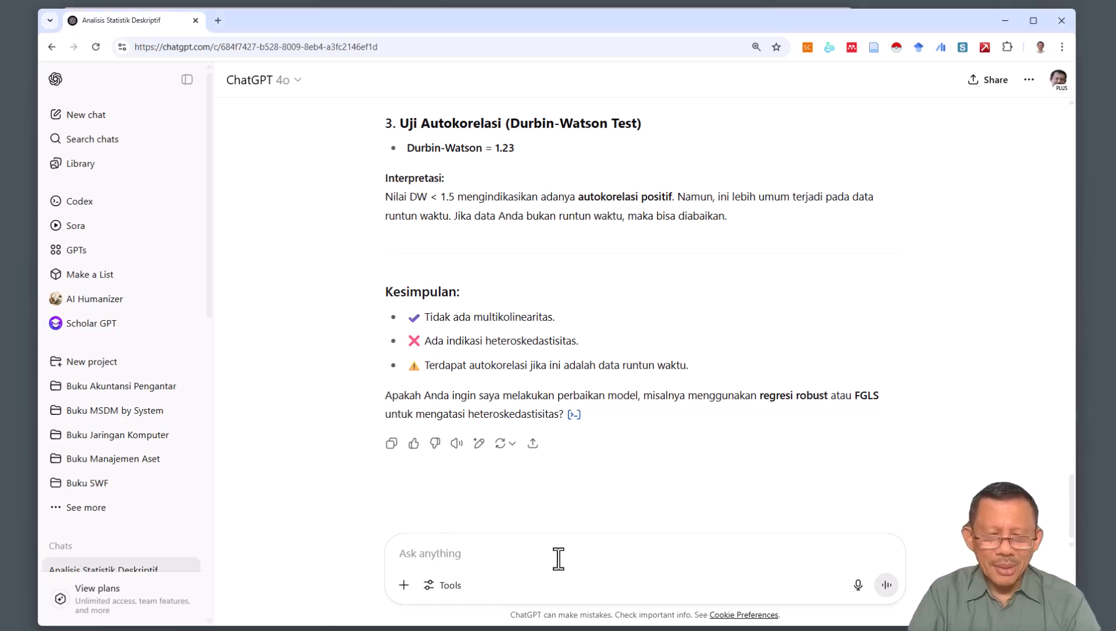
{"action": "type", "text": "Kalau data tidak lolos uji asumsi klasik seperti itu, model regresi apa yang sesuai?"}
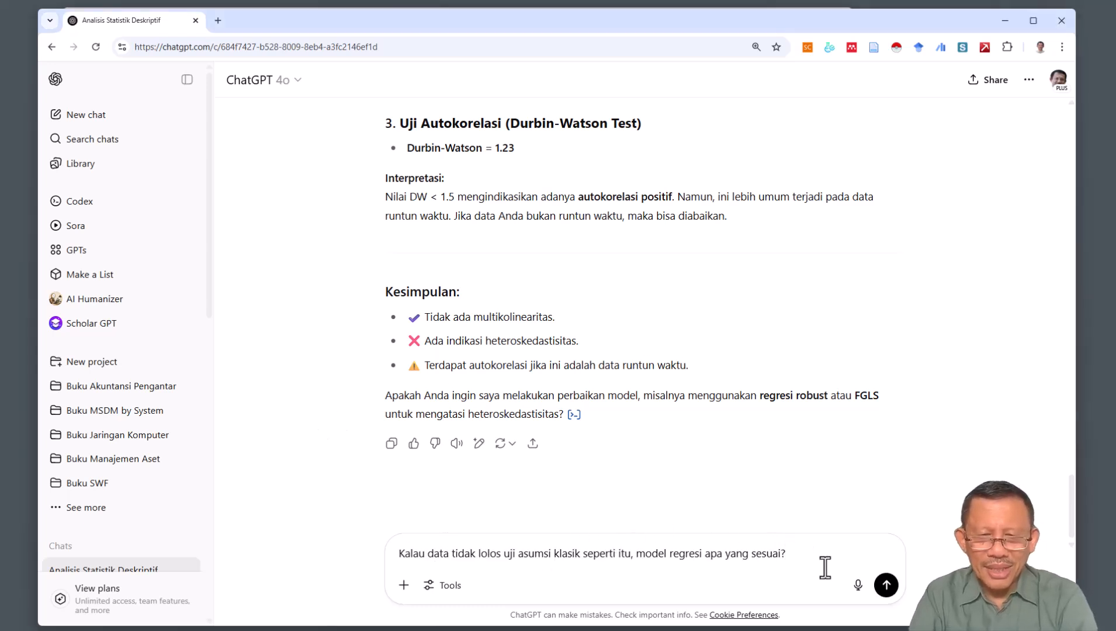
{"action": "left_click", "coordinate": [886, 585]}
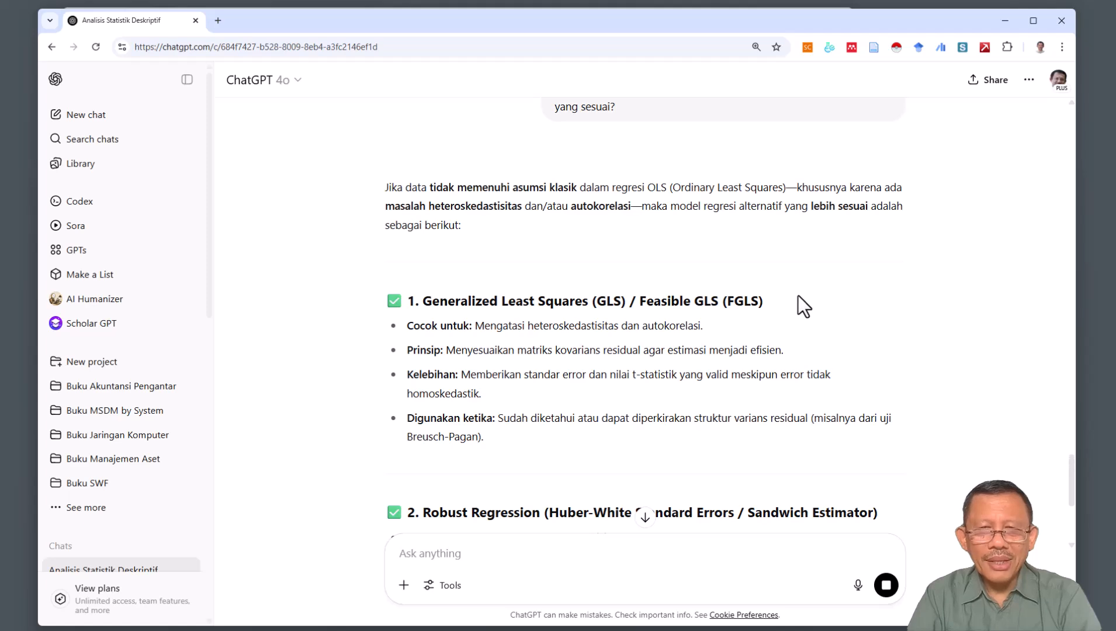
Step: Review the suggested regression models and submit "Lakukan analisis regresi dengan metode FGLS (Feasible Generalized Least Squares)"
{"action": "scroll", "coordinate": [798, 295], "scroll_direction": "down", "scroll_amount": 2}
{"action": "scroll", "coordinate": [798, 294], "scroll_direction": "down", "scroll_amount": 2}
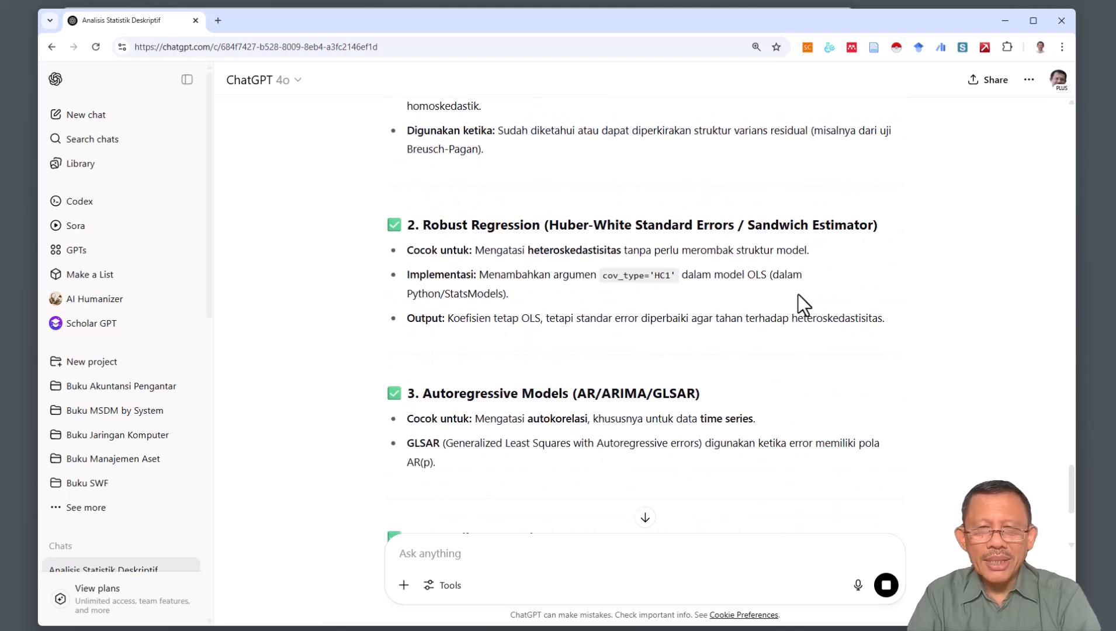
{"action": "scroll", "coordinate": [798, 295], "scroll_direction": "down", "scroll_amount": 2}
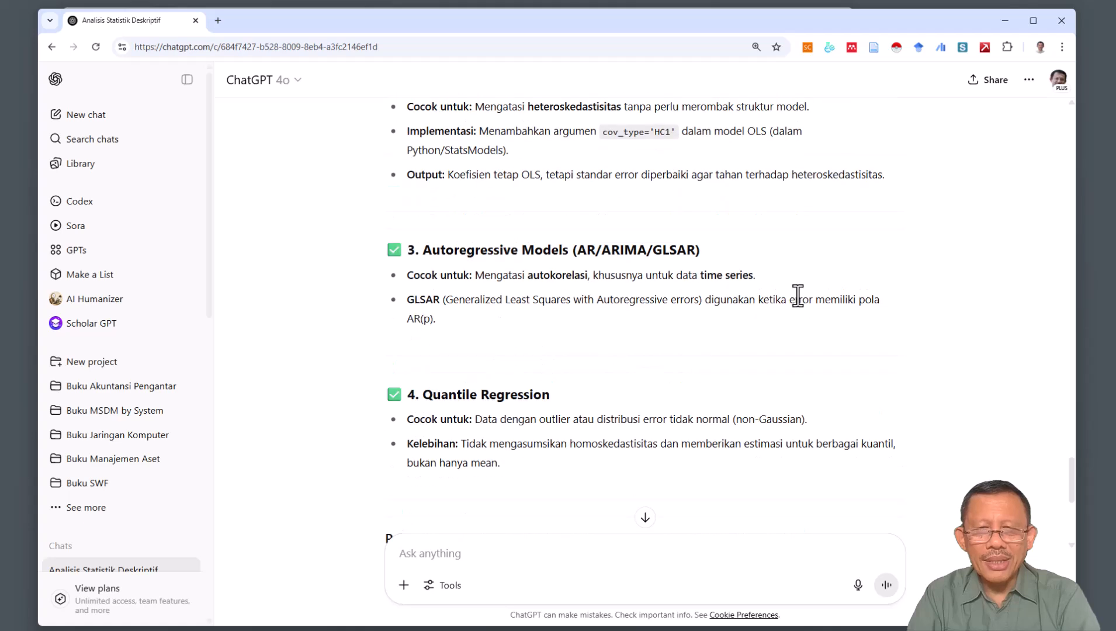
{"action": "scroll", "coordinate": [797, 295], "scroll_direction": "down", "scroll_amount": 2}
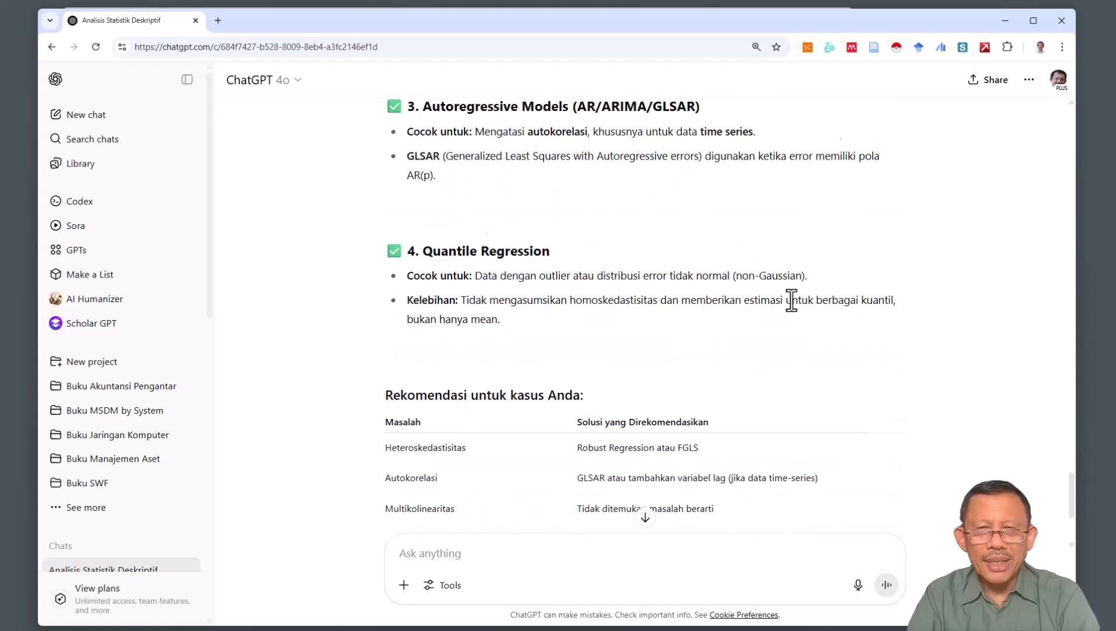
{"action": "scroll", "coordinate": [791, 301], "scroll_direction": "down", "scroll_amount": 3}
{"action": "left_click", "coordinate": [435, 1]}
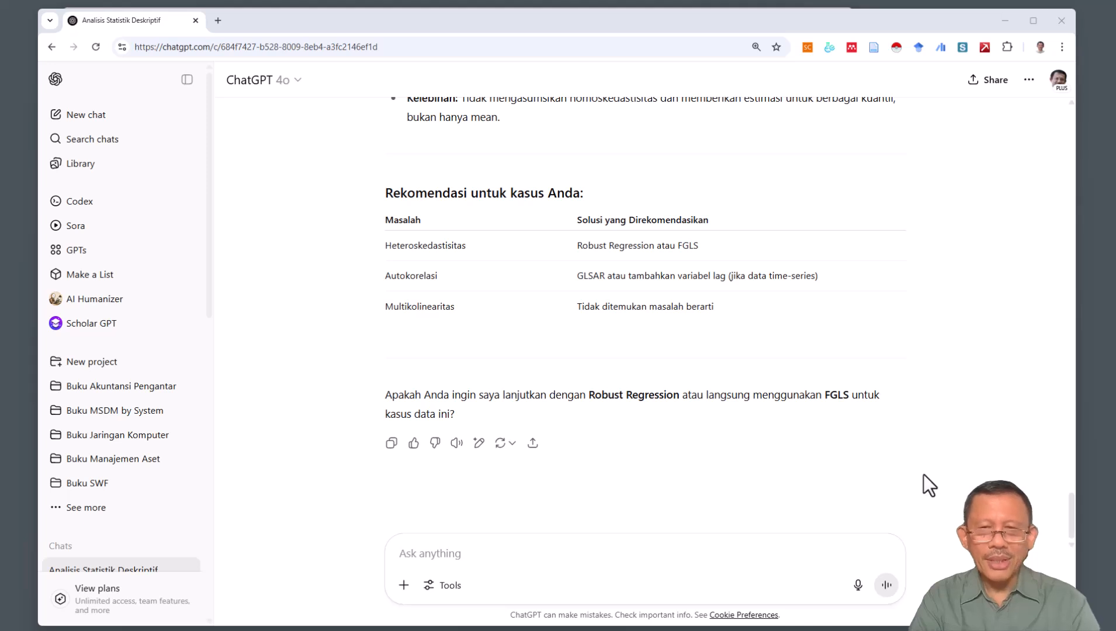
{"action": "left_click", "coordinate": [533, 554]}
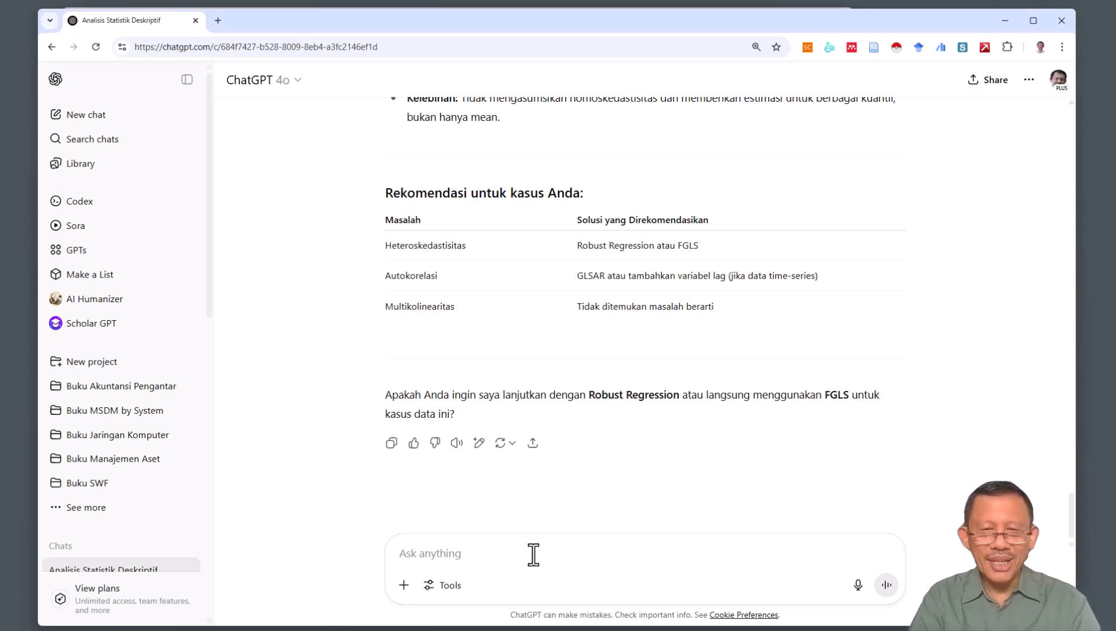
{"action": "type", "text": "Lakukan analisis regresi dengan metode FGLS (Feasible Generalized Least Squares)"}
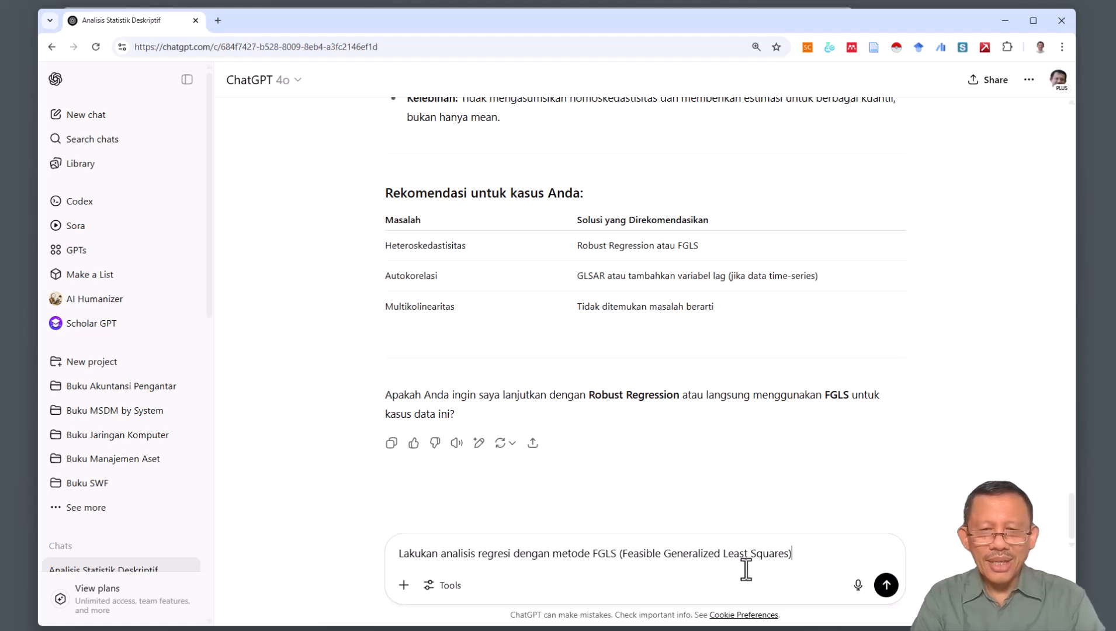
{"action": "left_click", "coordinate": [886, 585]}
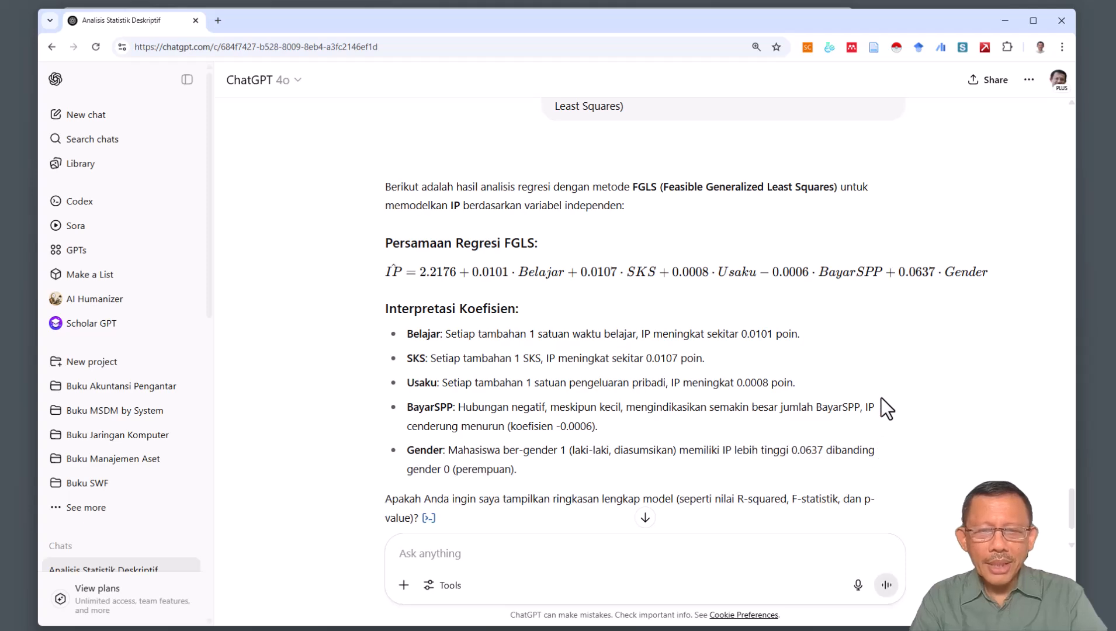
Step: Read the FGLS equation and coefficient interpretation, and reply "Ya tampilkan ringkasan lengkap modelnya"
{"action": "scroll", "coordinate": [882, 397], "scroll_direction": "down", "scroll_amount": 2}
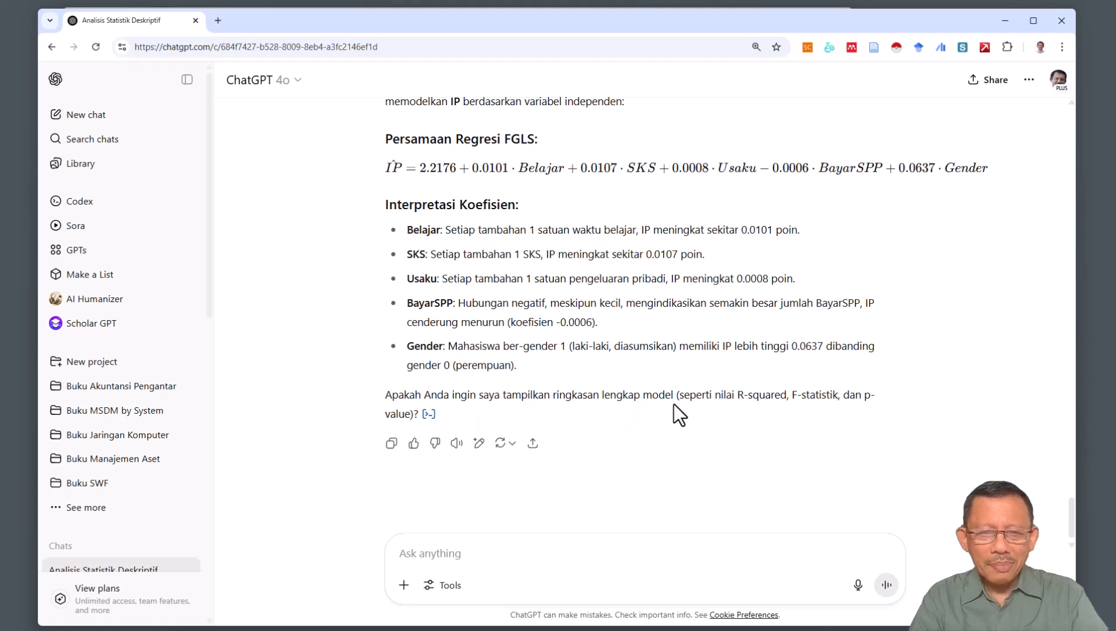
{"action": "left_click", "coordinate": [472, 556]}
{"action": "type", "text": "Ya "}
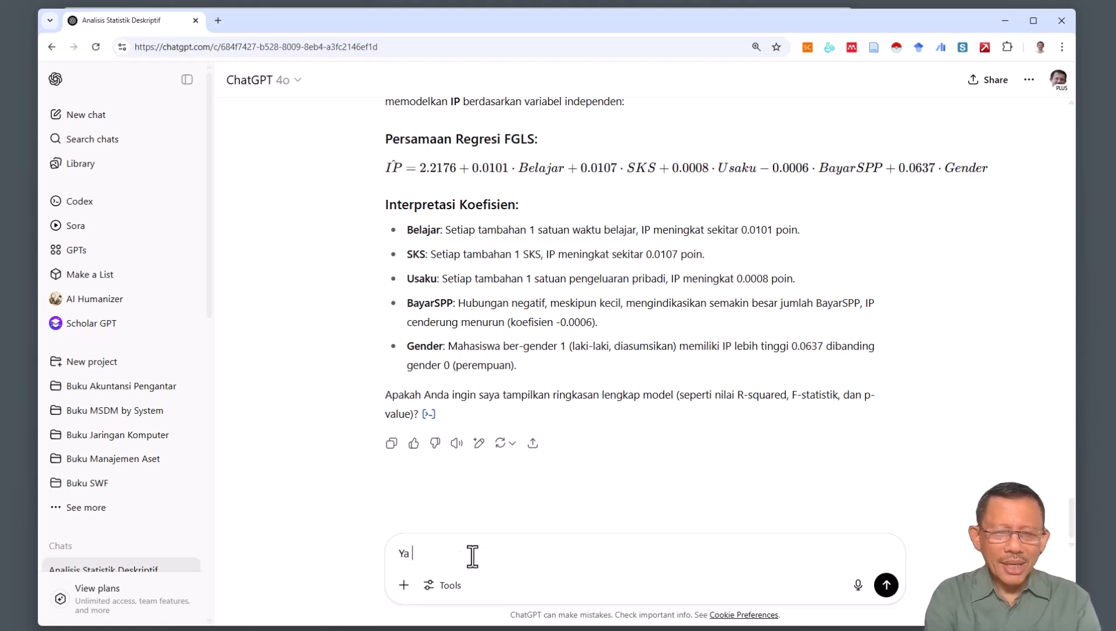
{"action": "type", "text": "tampilkan ri"}
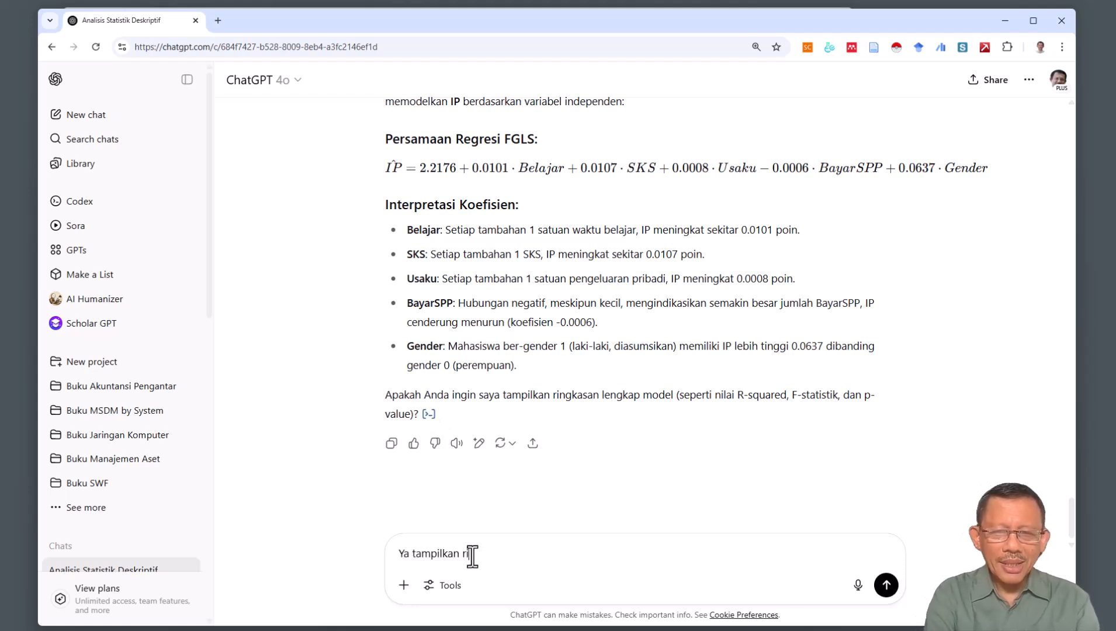
{"action": "type", "text": "ngkasan lengkap modelnya"}
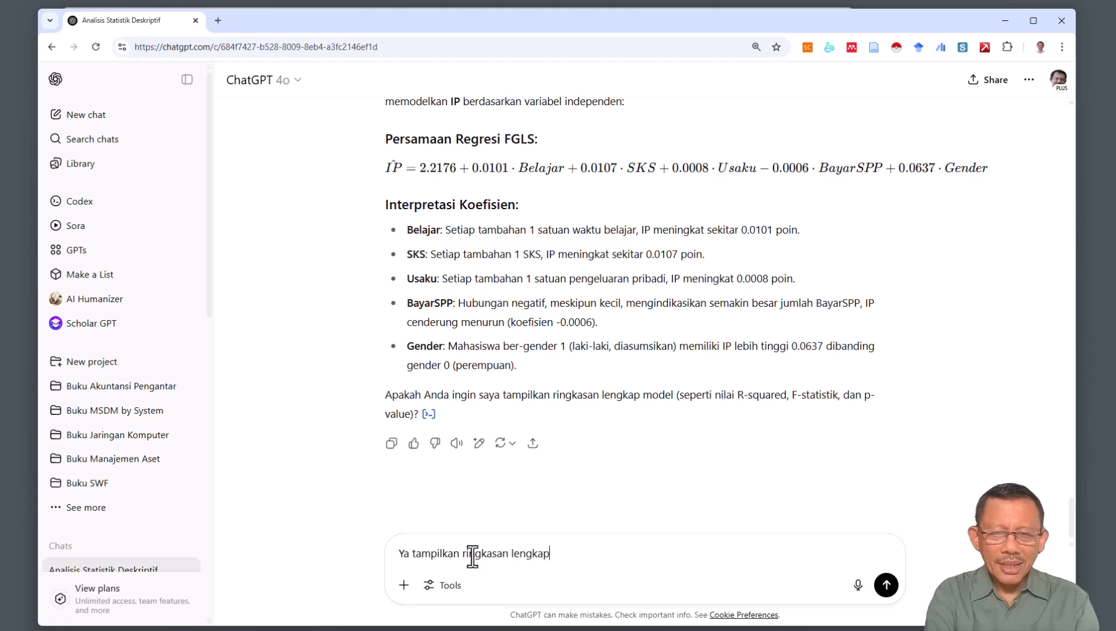
{"action": "key", "text": "Return"}
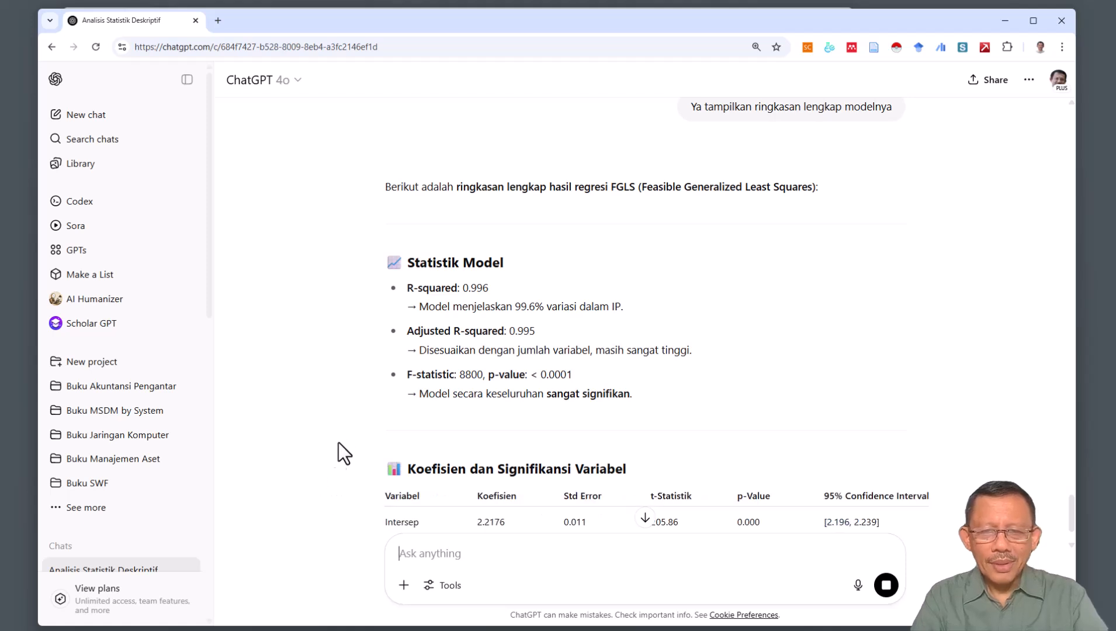
Step: Examine the full FGLS summary, covering the model statistics, the coefficient significance table and the closing notes
{"action": "scroll", "coordinate": [347, 431], "scroll_direction": "down", "scroll_amount": 2}
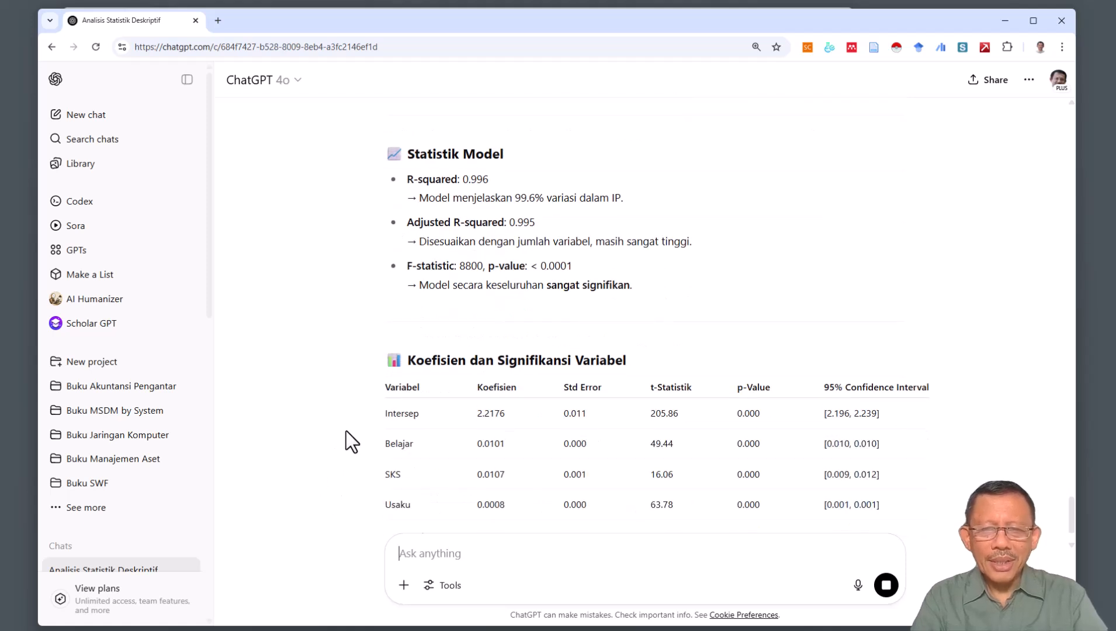
{"action": "scroll", "coordinate": [346, 431], "scroll_direction": "down", "scroll_amount": 2}
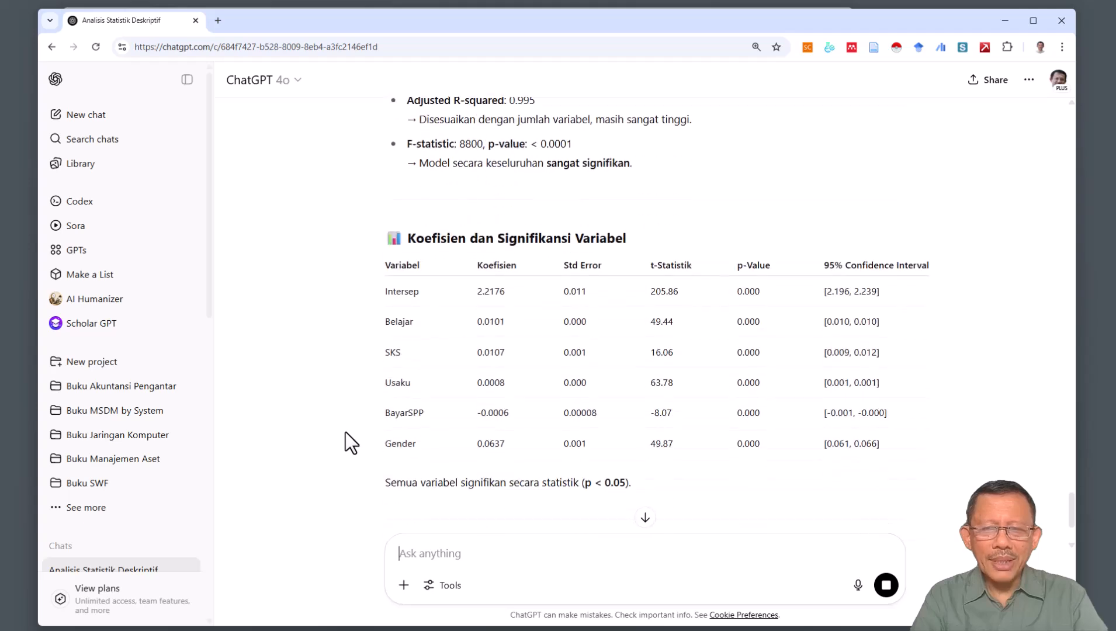
{"action": "scroll", "coordinate": [345, 428], "scroll_direction": "up", "scroll_amount": 3}
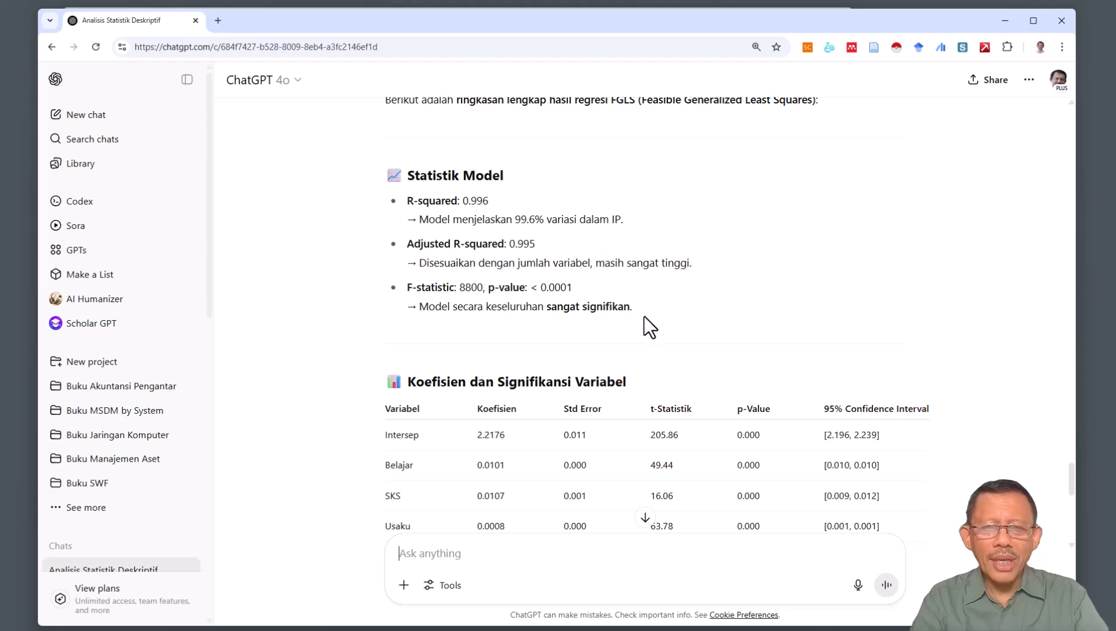
{"action": "scroll", "coordinate": [649, 333], "scroll_direction": "down", "scroll_amount": 1}
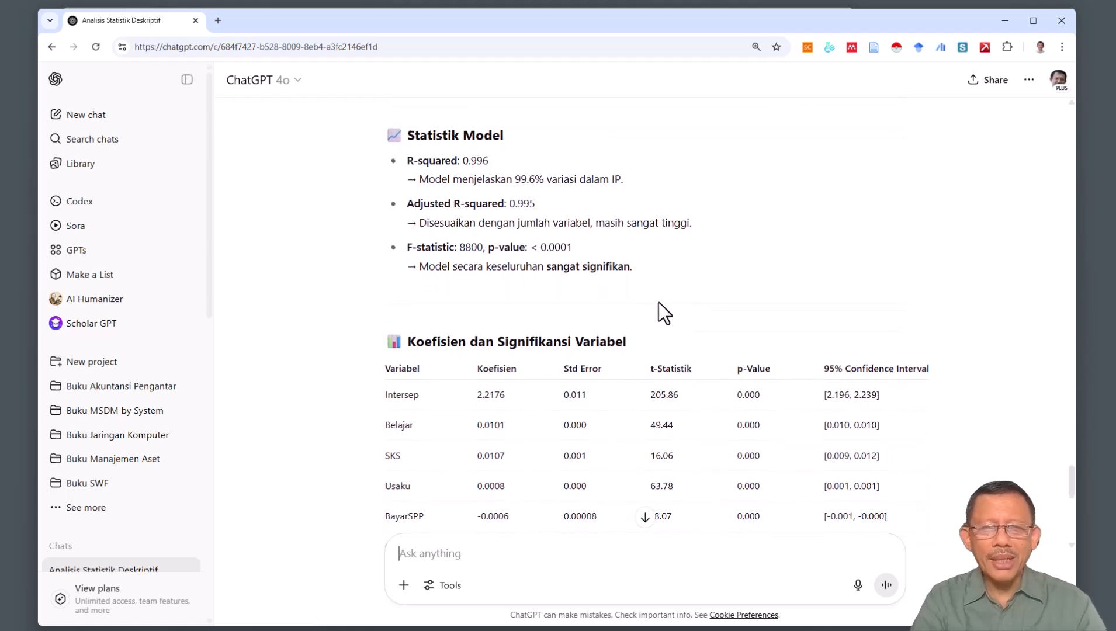
{"action": "scroll", "coordinate": [655, 290], "scroll_direction": "down", "scroll_amount": 1}
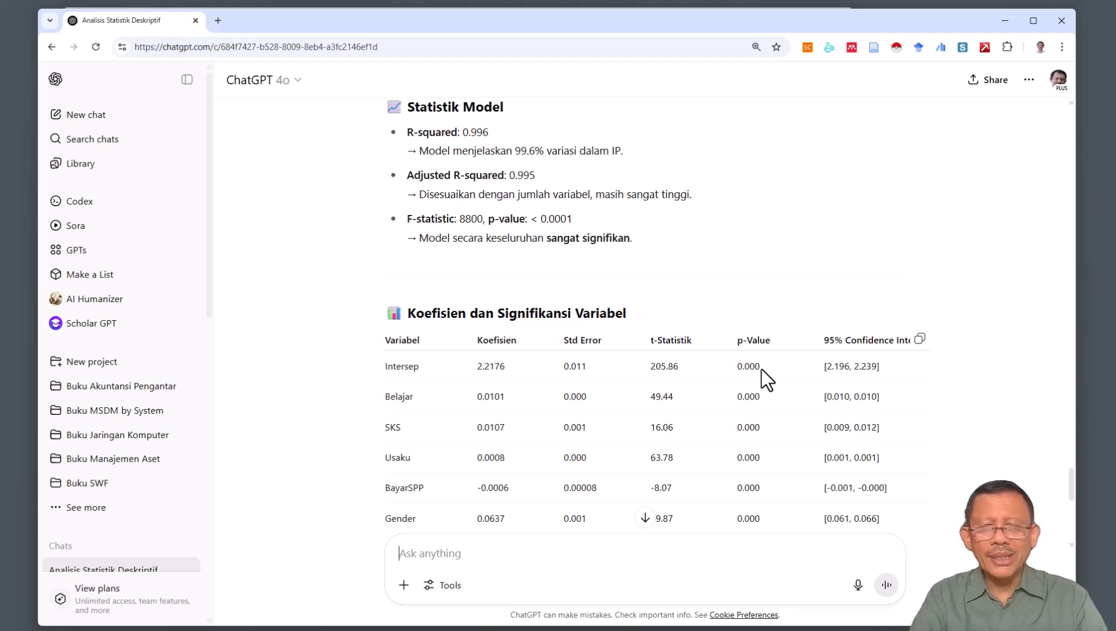
{"action": "scroll", "coordinate": [761, 370], "scroll_direction": "down", "scroll_amount": 2}
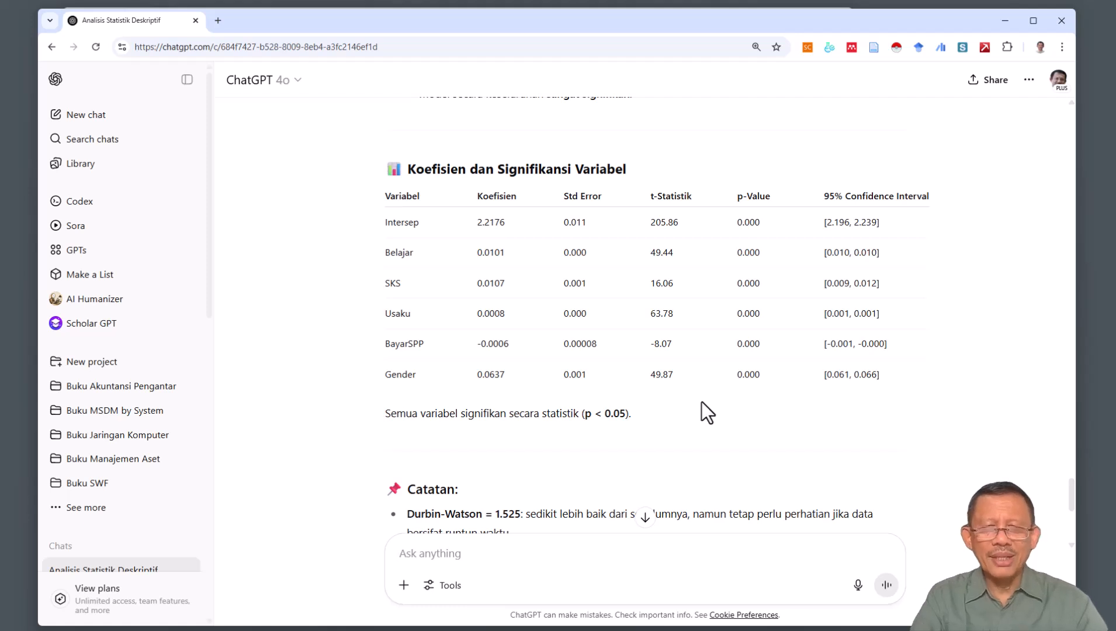
{"action": "scroll", "coordinate": [702, 402], "scroll_direction": "down", "scroll_amount": 2}
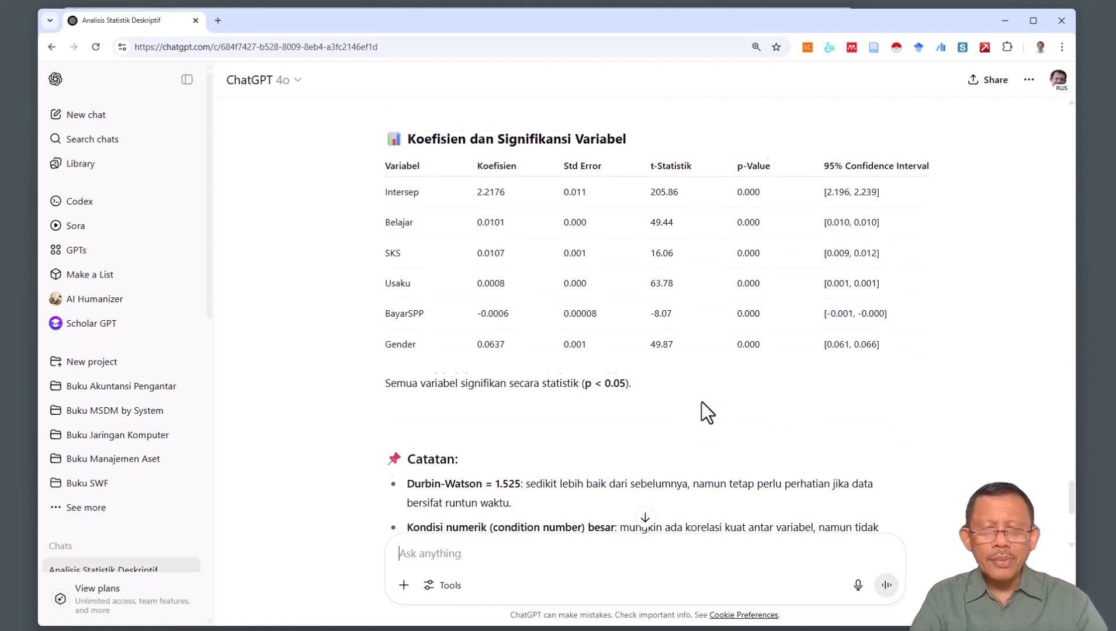
{"action": "scroll", "coordinate": [702, 402], "scroll_direction": "down", "scroll_amount": 5}
{"action": "scroll", "coordinate": [728, 410], "scroll_direction": "down", "scroll_amount": 1}
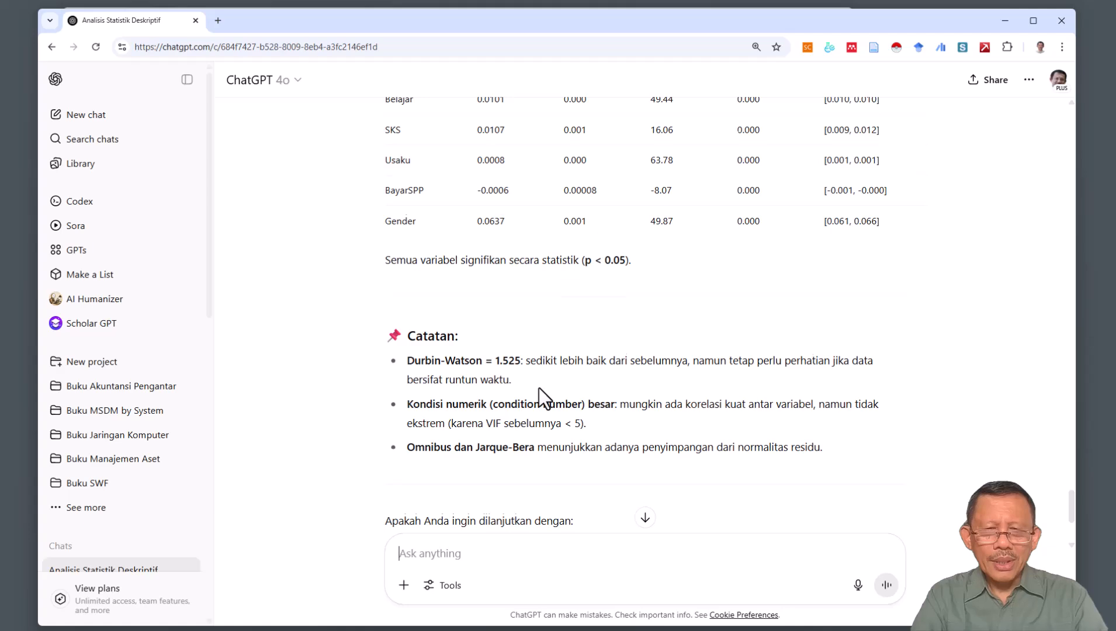
{"action": "scroll", "coordinate": [539, 388], "scroll_direction": "down", "scroll_amount": 4}
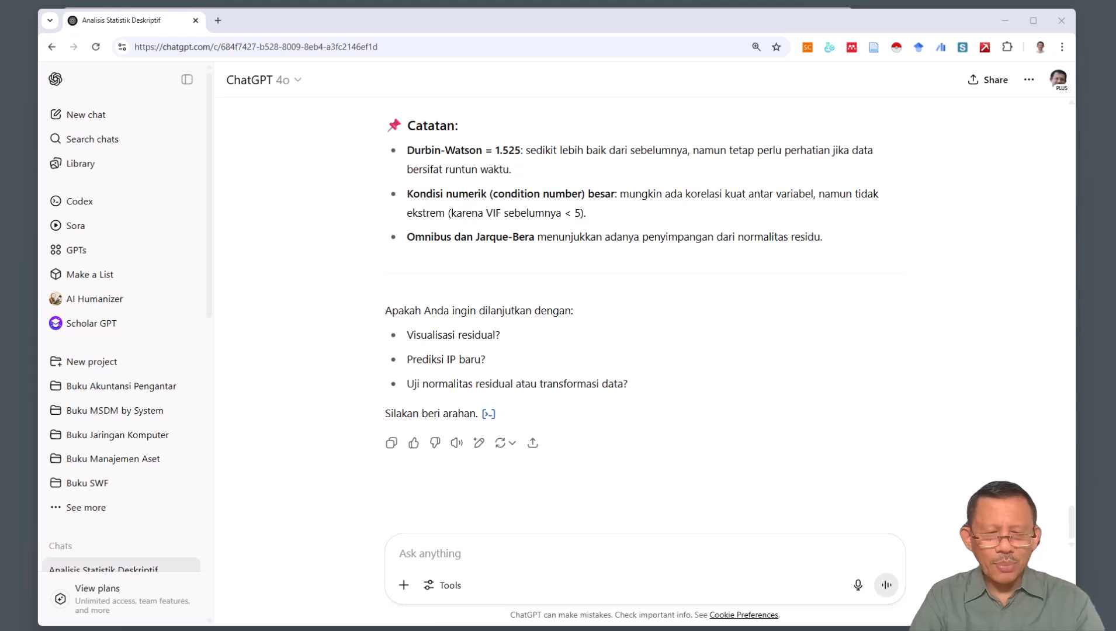
Step: Submit "Lakukan analisis regresi dengan metode OLS" and read through the model statistics, coefficient table and conclusions
{"action": "left_click", "coordinate": [463, 558]}
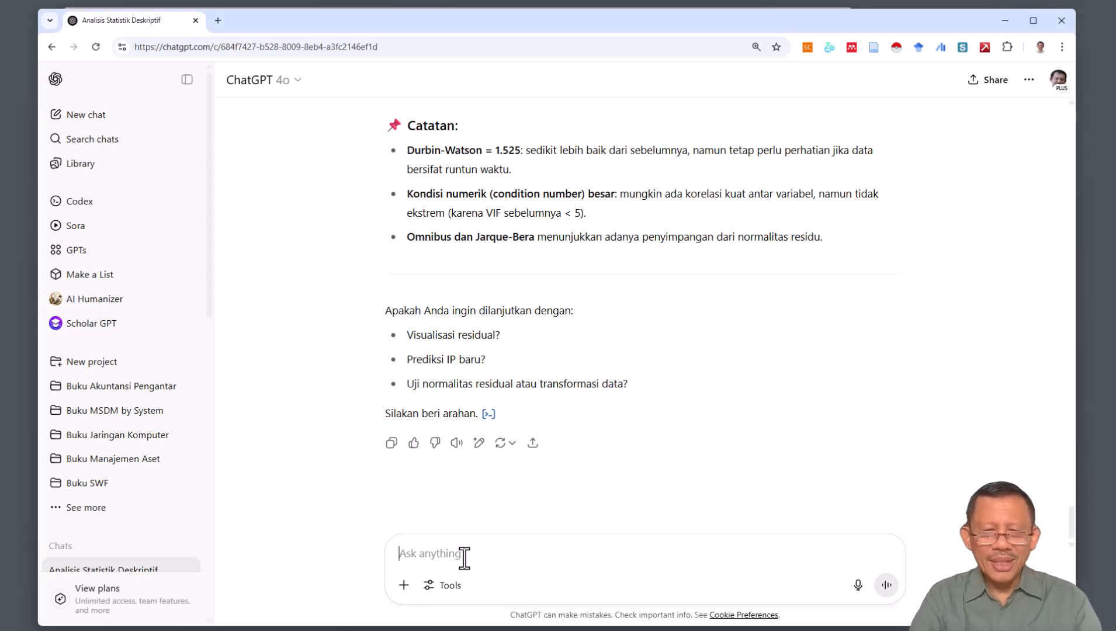
{"action": "type", "text": "Lakukan analisis regresi dengan metode OLS"}
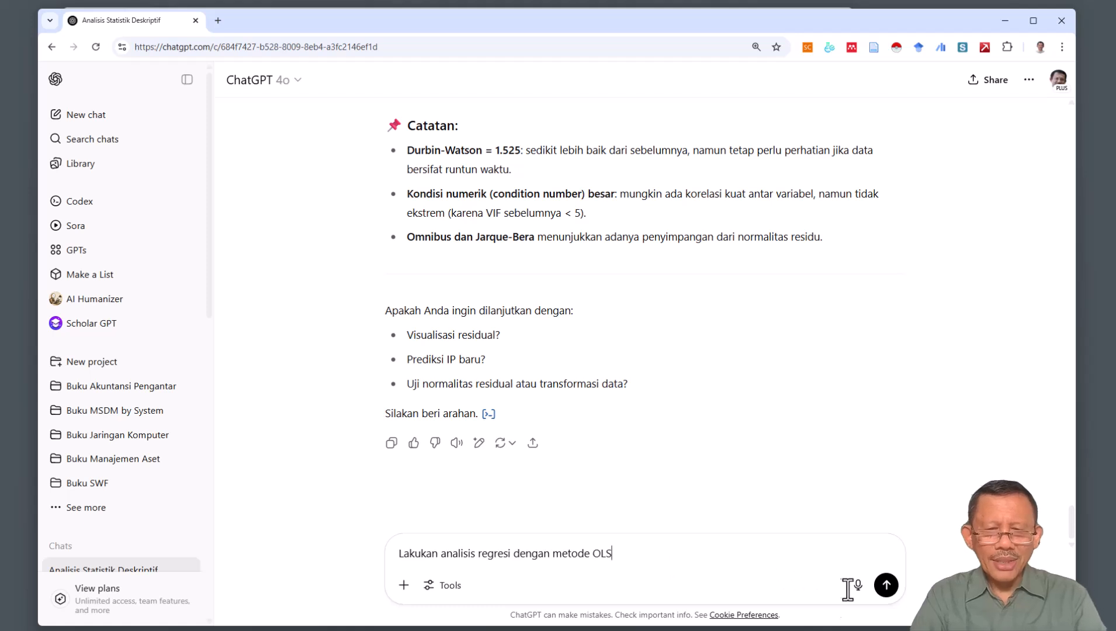
{"action": "left_click", "coordinate": [886, 584]}
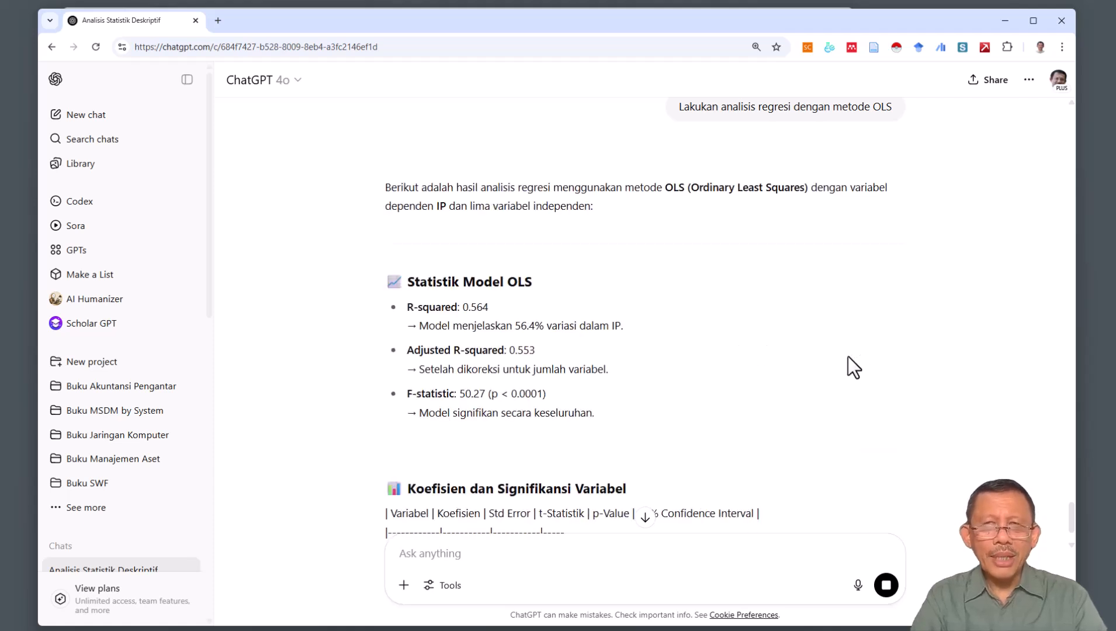
{"action": "scroll", "coordinate": [832, 357], "scroll_direction": "down", "scroll_amount": 2}
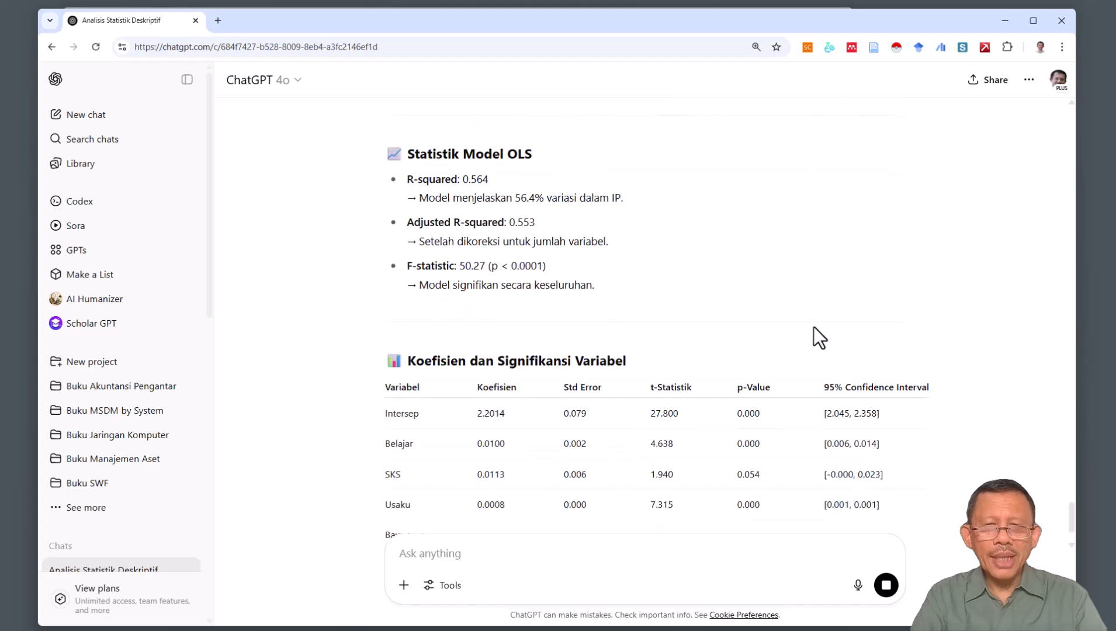
{"action": "scroll", "coordinate": [813, 327], "scroll_direction": "down", "scroll_amount": 2}
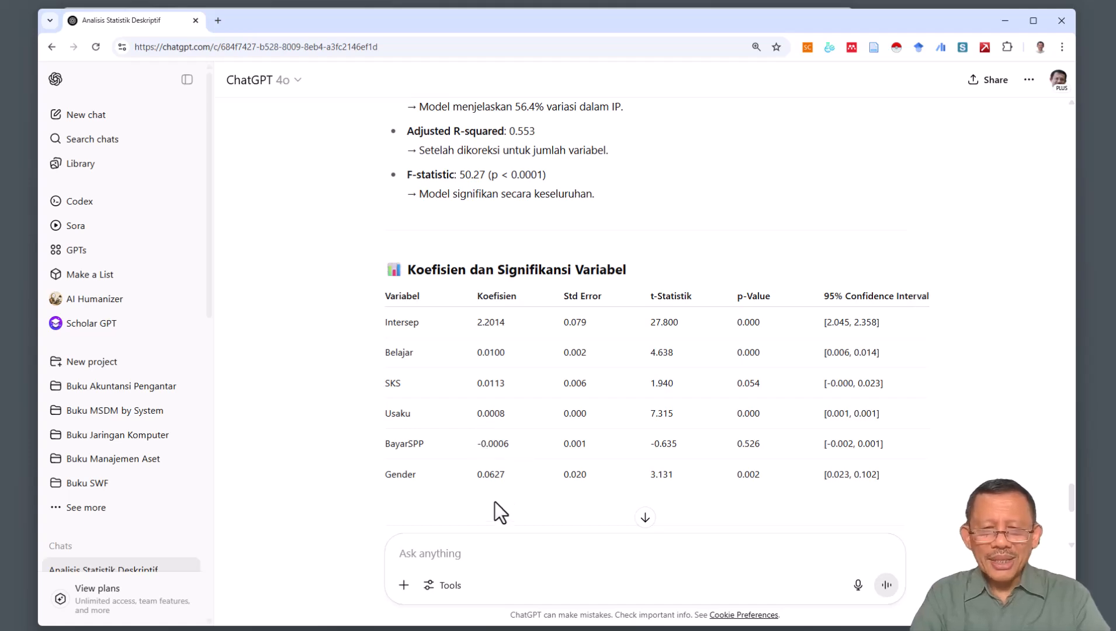
{"action": "scroll", "coordinate": [496, 502], "scroll_direction": "down", "scroll_amount": 3}
{"action": "scroll", "coordinate": [495, 502], "scroll_direction": "down", "scroll_amount": 2}
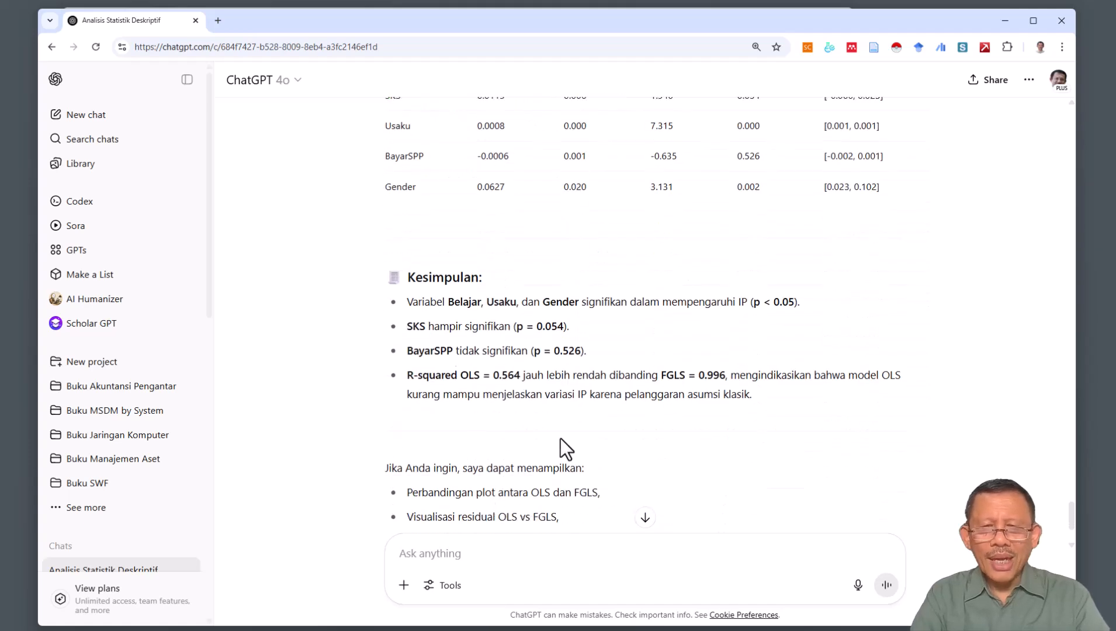
{"action": "scroll", "coordinate": [564, 439], "scroll_direction": "down", "scroll_amount": 2}
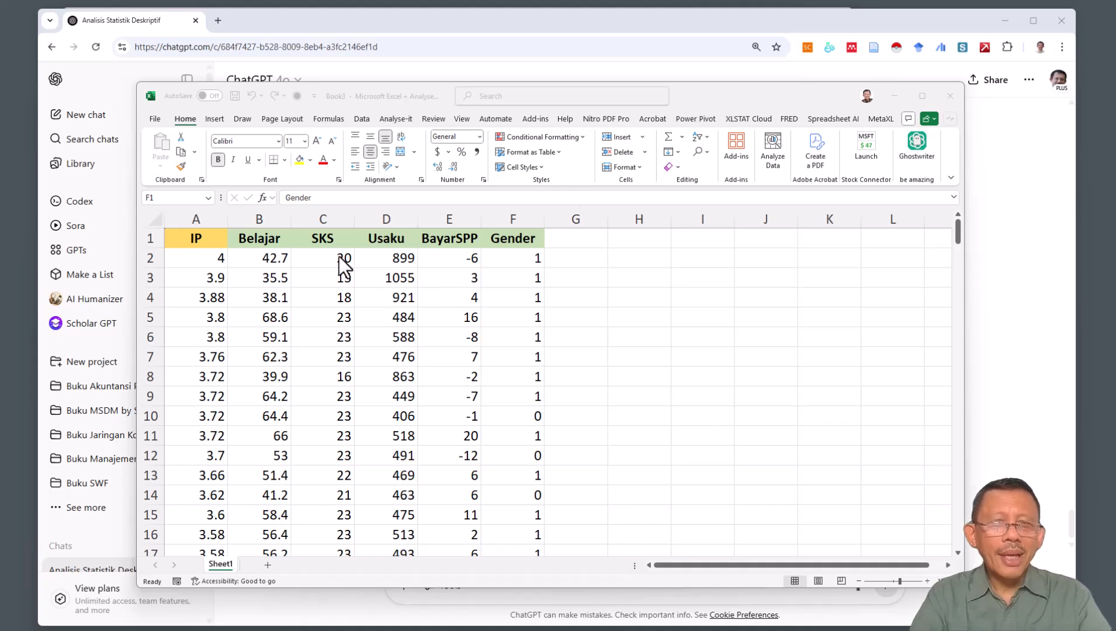
Step: Look through the IP to Gender data columns of the Book3 workbook in Excel and return to ChatGPT
{"action": "left_click", "coordinate": [204, 259]}
{"action": "left_click", "coordinate": [204, 259]}
{"action": "scroll", "coordinate": [204, 280], "scroll_direction": "down", "scroll_amount": 6}
{"action": "scroll", "coordinate": [204, 305], "scroll_direction": "up", "scroll_amount": 7}
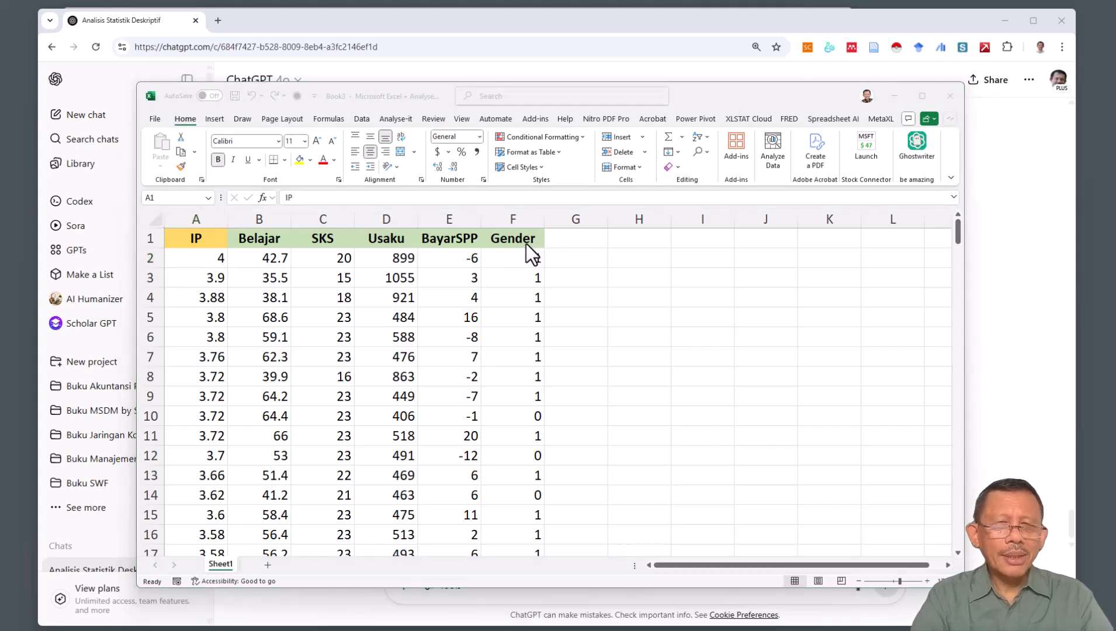
{"action": "left_click", "coordinate": [218, 257]}
{"action": "scroll", "coordinate": [204, 301], "scroll_direction": "down", "scroll_amount": 5}
{"action": "scroll", "coordinate": [204, 302], "scroll_direction": "up", "scroll_amount": 5}
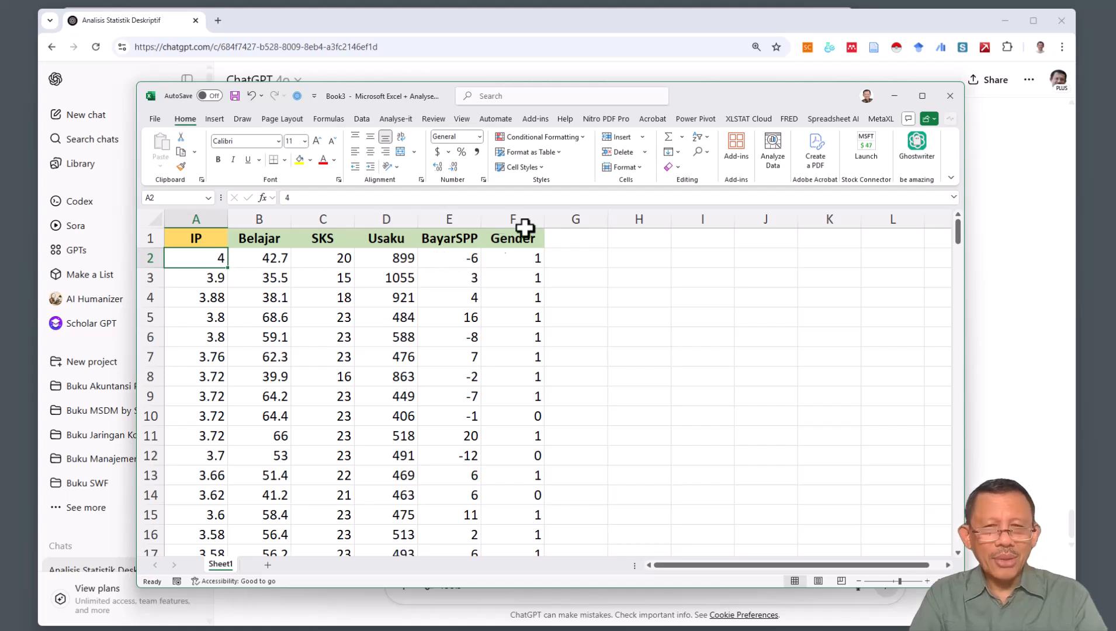
{"action": "left_click", "coordinate": [890, 97]}
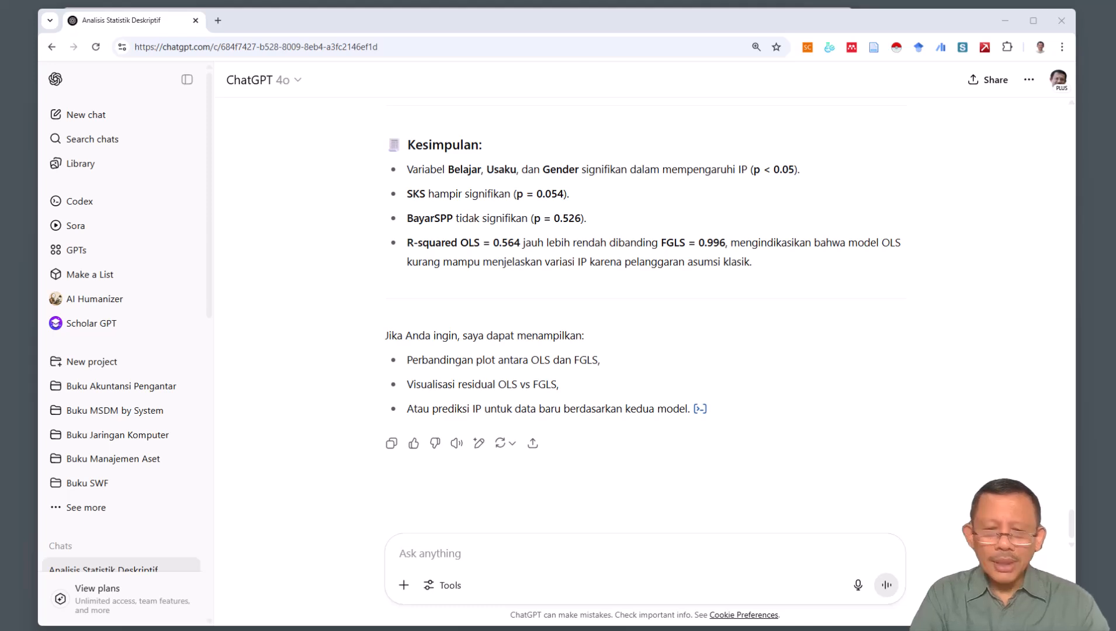
Step: Request in Indonesian a new variable named Sukses, filled with 1 if IP>3.5 and 0 otherwise, and look over the reply
{"action": "left_click", "coordinate": [489, 544]}
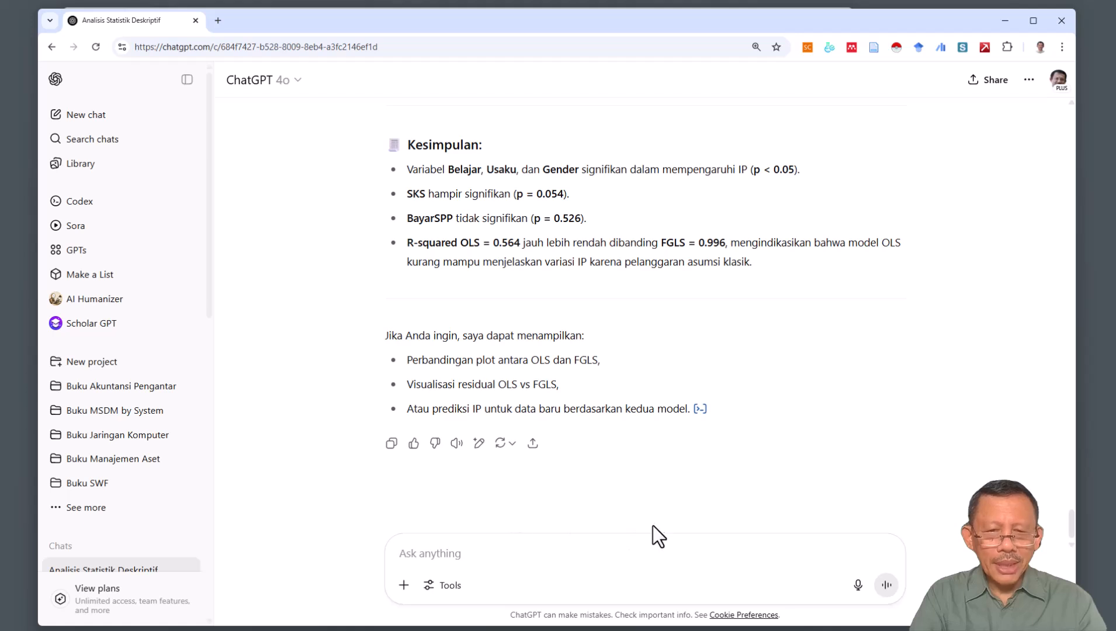
{"action": "type", "text": "Sekarang buatkan variabel baru bernama Sukses. Isilah variabel Sukses dengan 1 apabila IP>3.5 dan 0 bila tidak."}
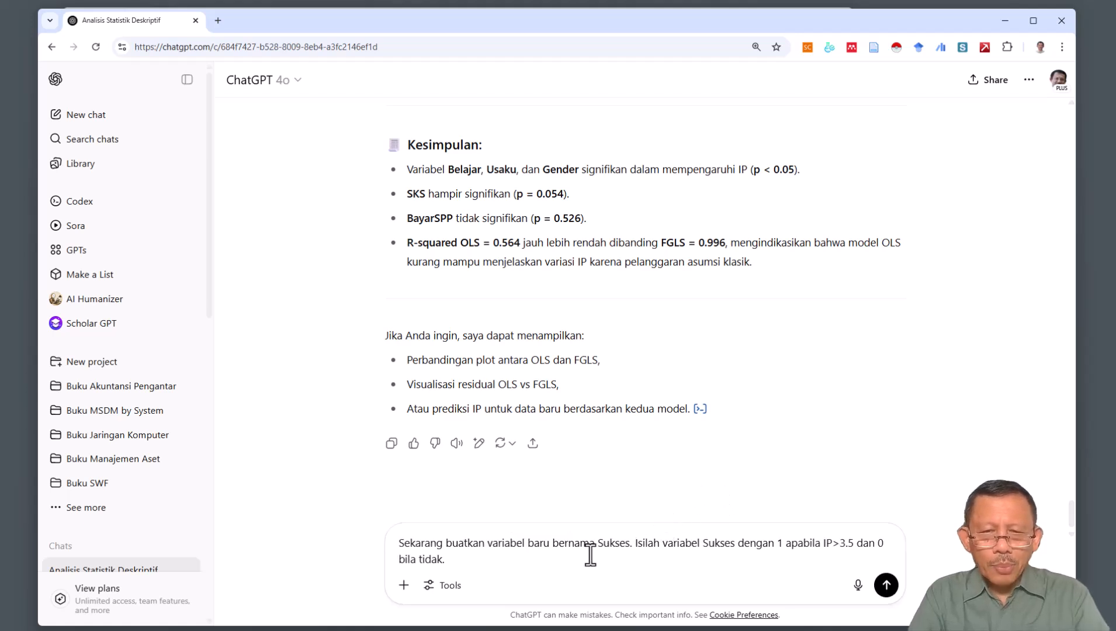
{"action": "left_click", "coordinate": [885, 584]}
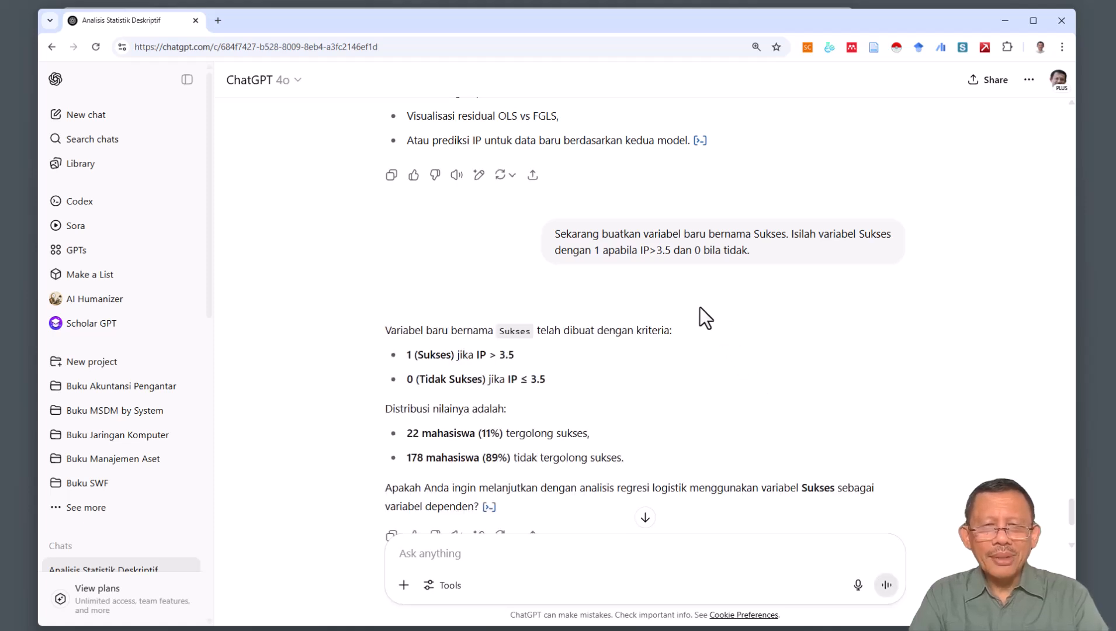
{"action": "scroll", "coordinate": [700, 312], "scroll_direction": "down", "scroll_amount": 2}
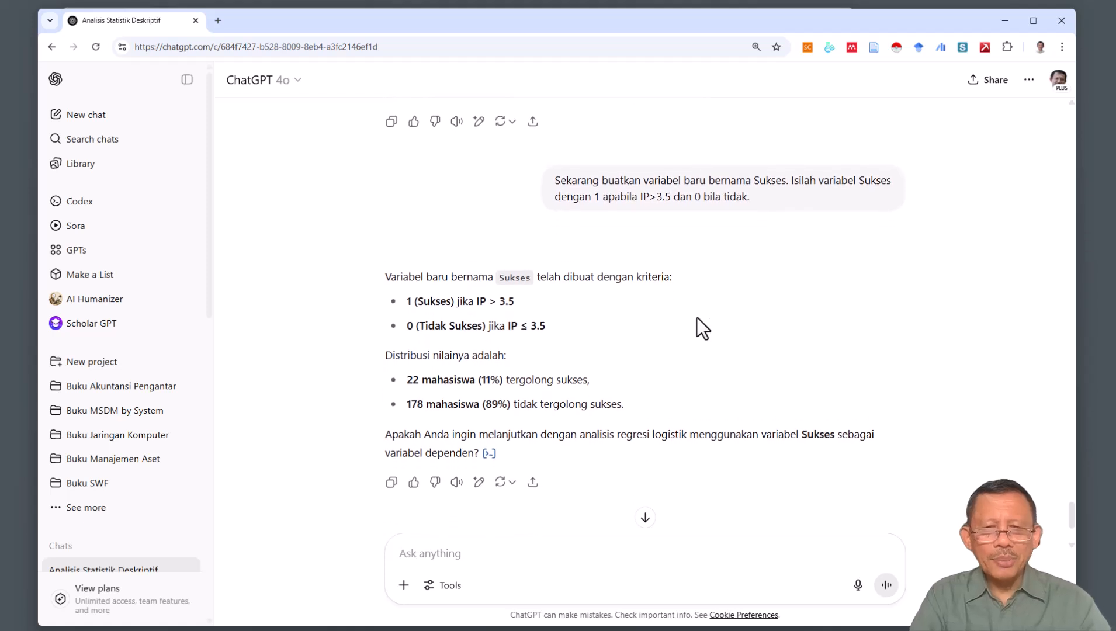
Step: Request a logit regression in Indonesian with sukses as dependent and SKS, Belajar, Usaku, BayarSPP and Gender as independent variables, and read through the results
{"action": "scroll", "coordinate": [696, 318], "scroll_direction": "down", "scroll_amount": 1}
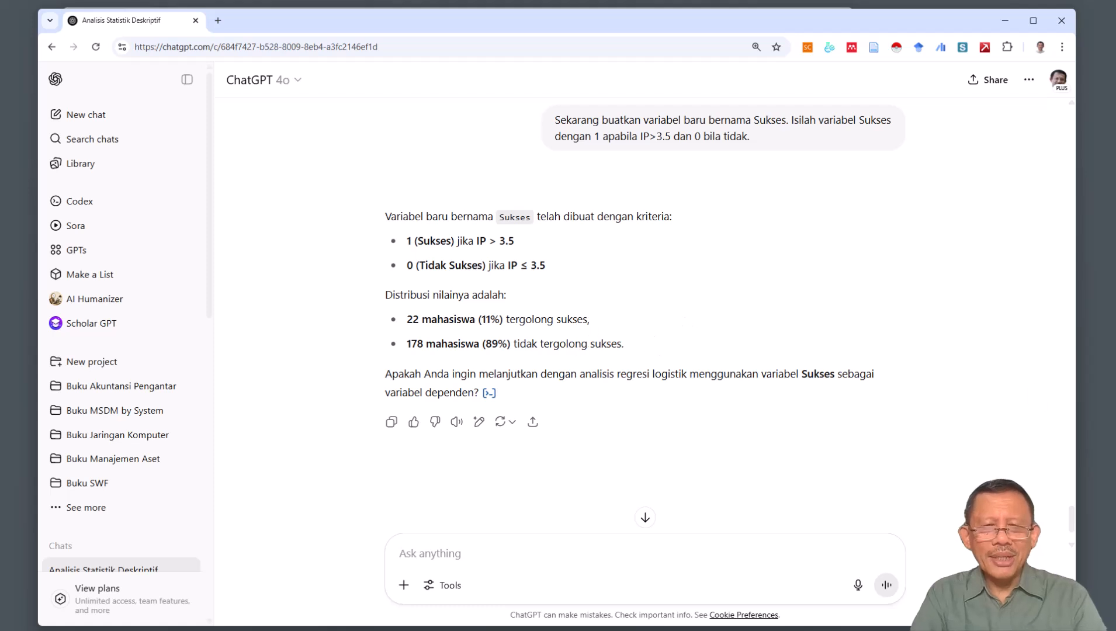
{"action": "key", "text": "alt+Tab"}
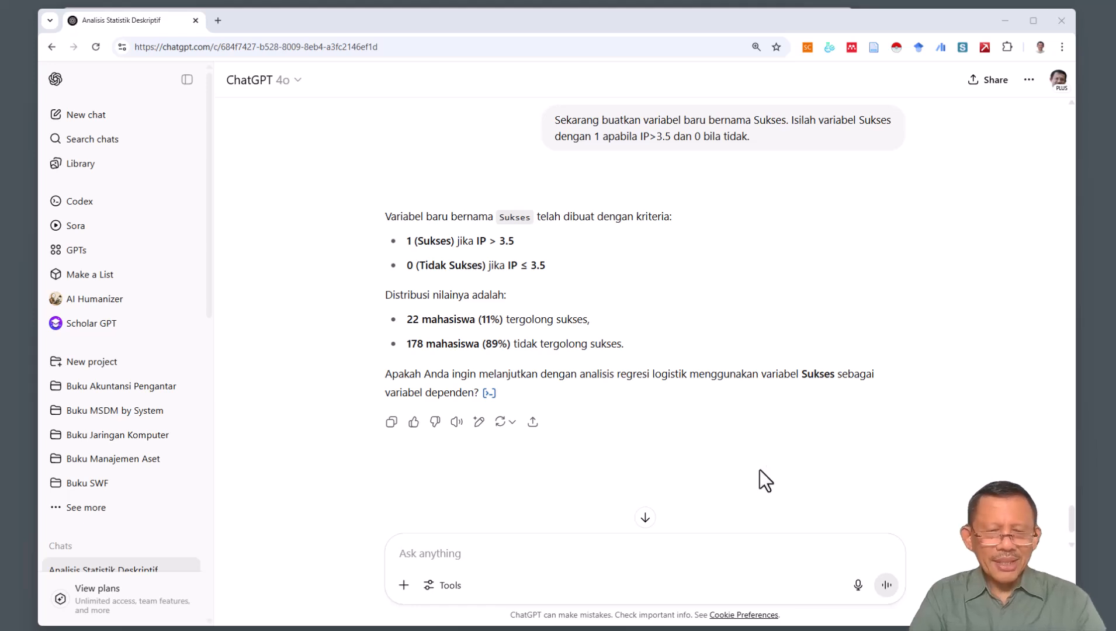
{"action": "left_click", "coordinate": [479, 548]}
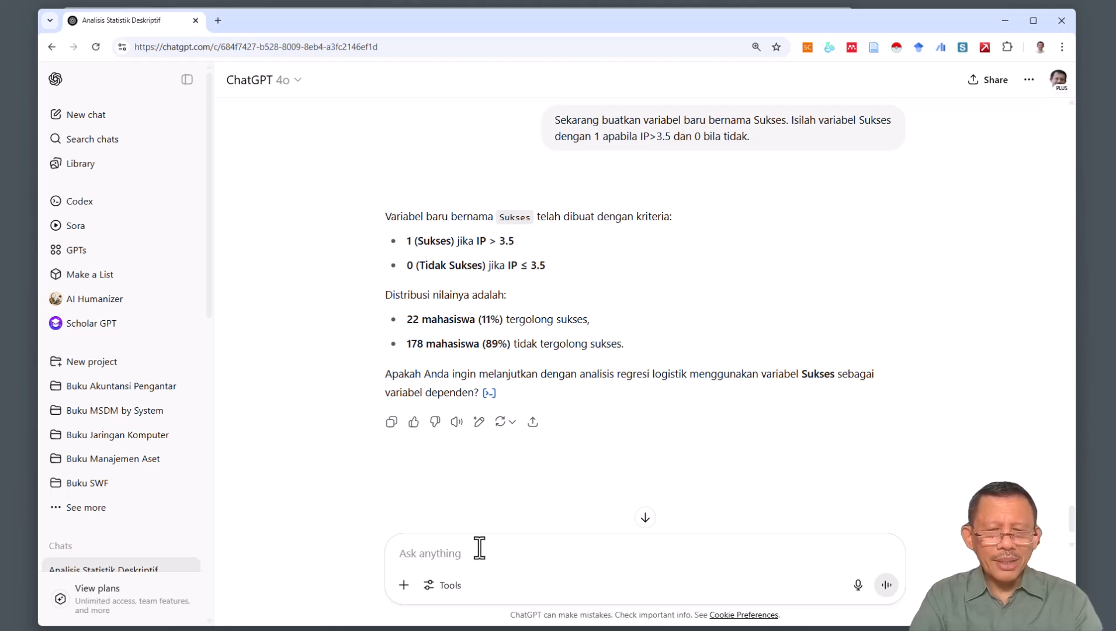
{"action": "type", "text": "Sekarang gunakan variabel dependen adalah sukses dan variabel independen adalah SKS, Belajar, Usaku, BayarSPP dan Gender. Lakukan regresi logit."}
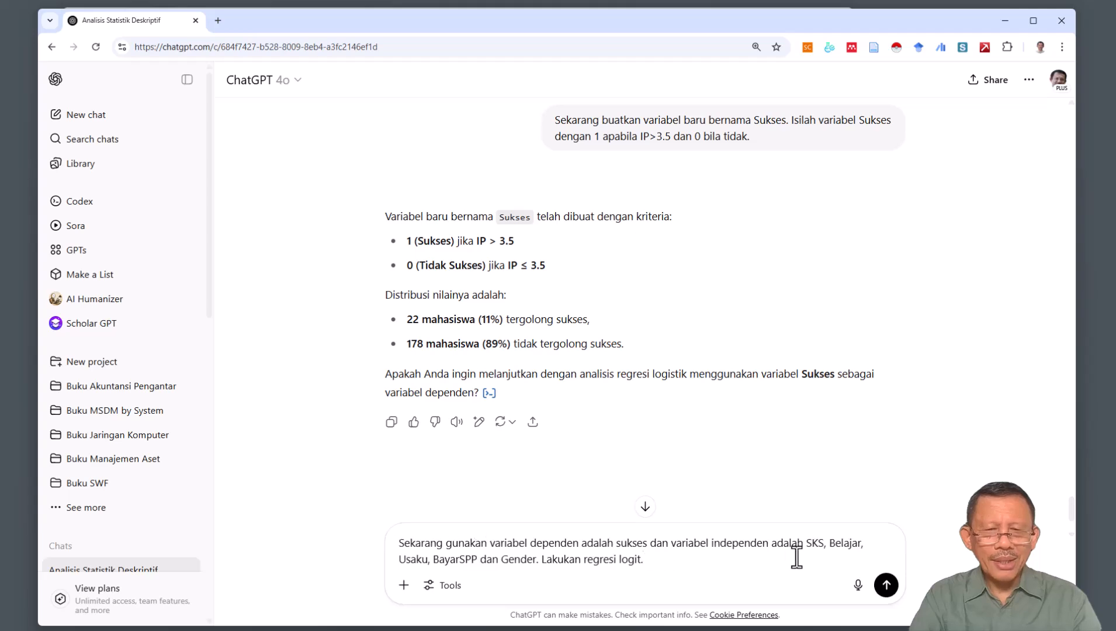
{"action": "left_click", "coordinate": [886, 585]}
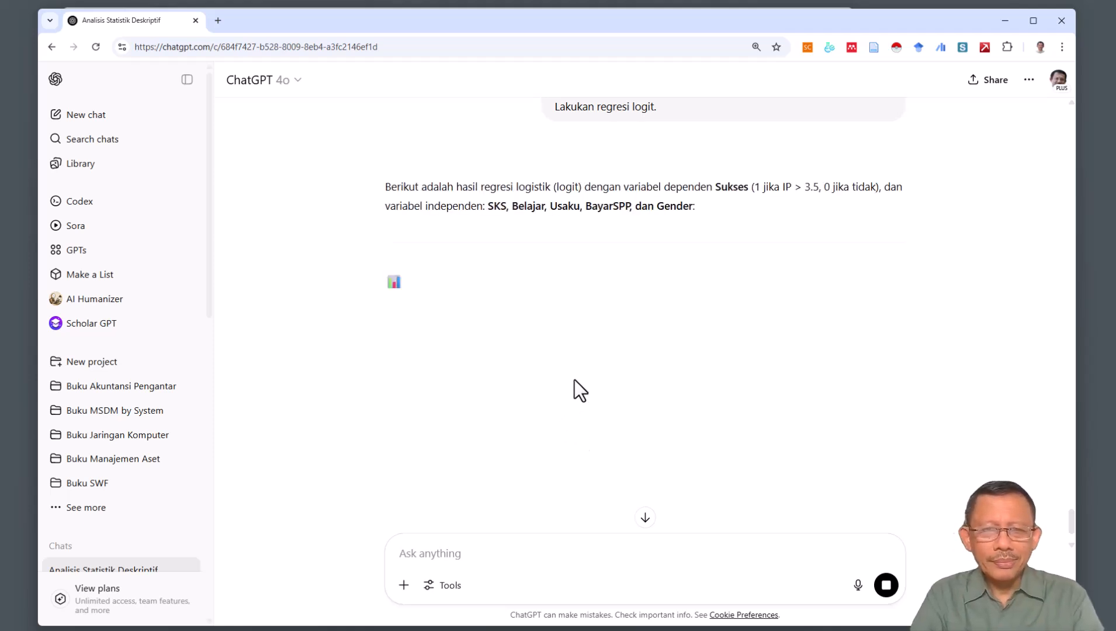
{"action": "scroll", "coordinate": [683, 395], "scroll_direction": "down", "scroll_amount": 1}
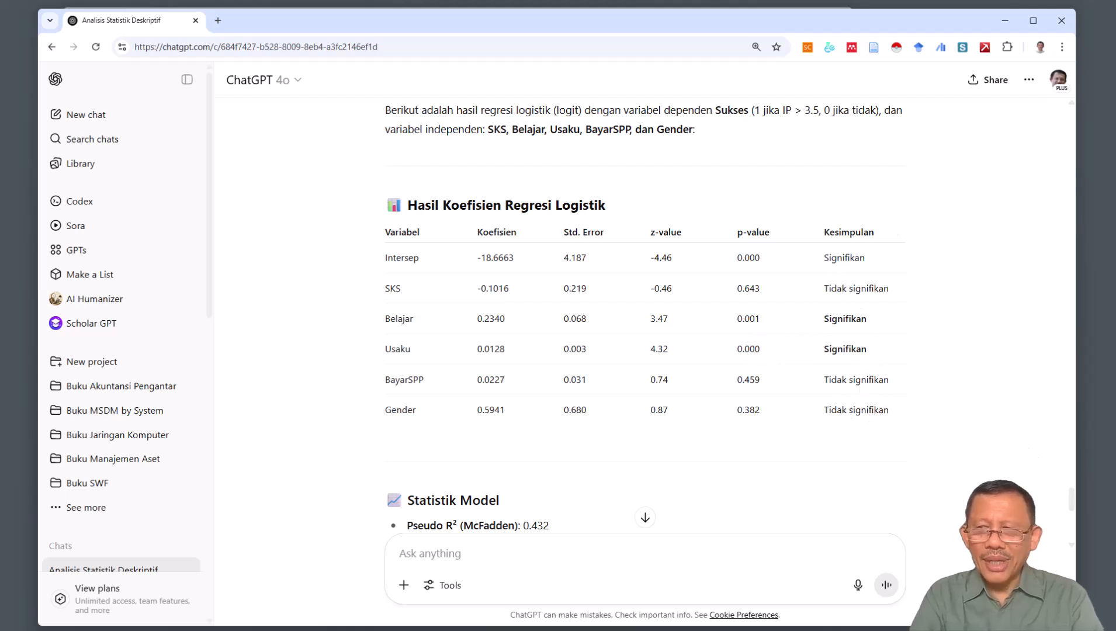
{"action": "scroll", "coordinate": [605, 462], "scroll_direction": "down", "scroll_amount": 2}
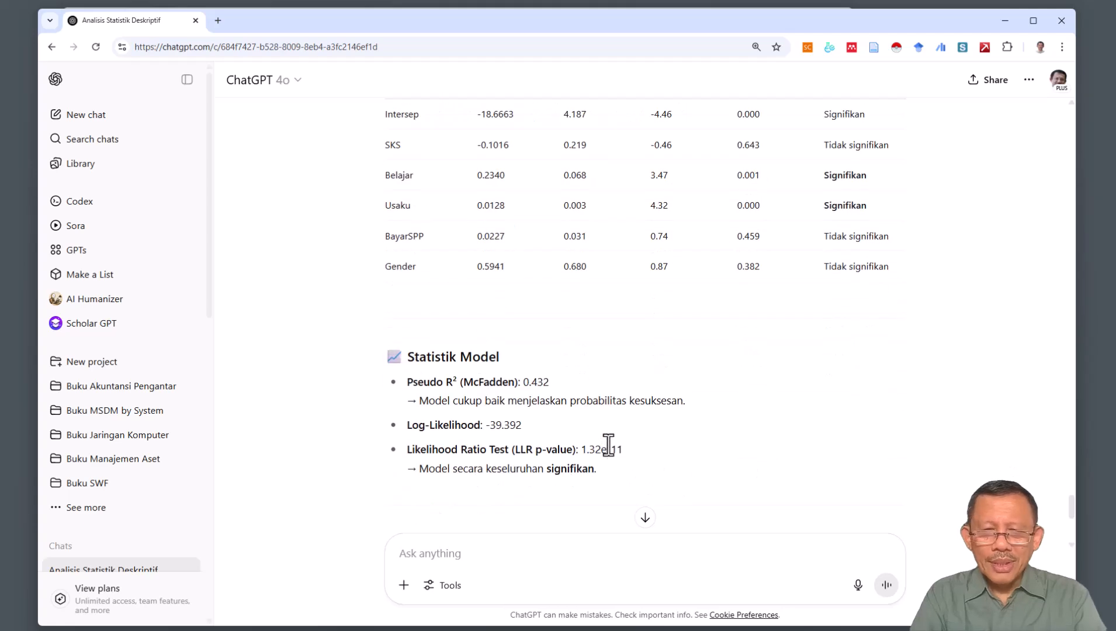
{"action": "scroll", "coordinate": [628, 426], "scroll_direction": "down", "scroll_amount": 2}
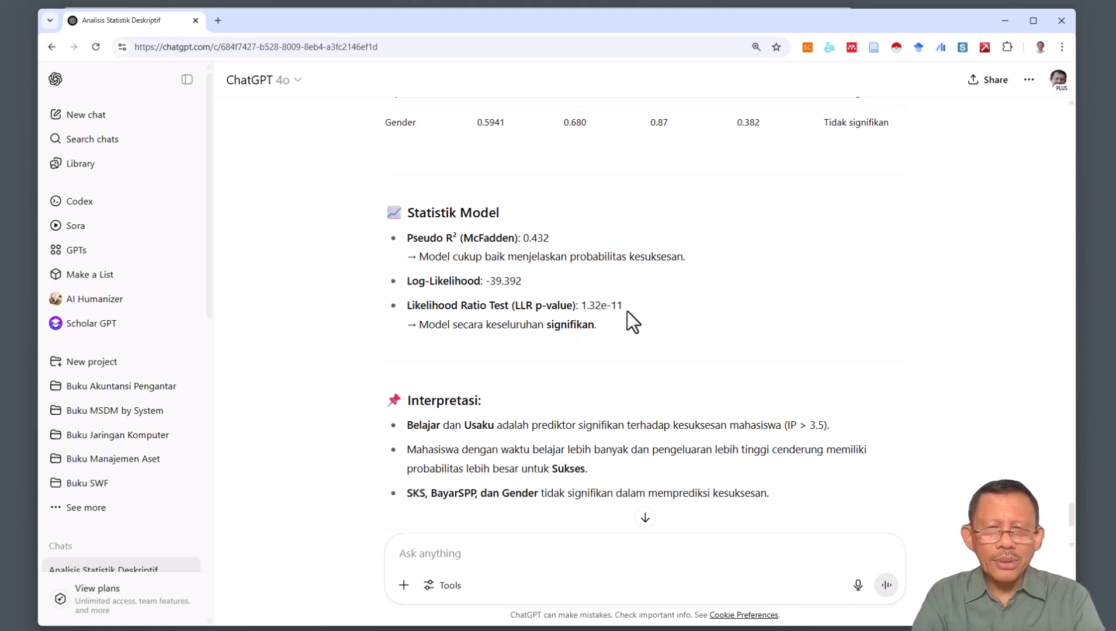
{"action": "scroll", "coordinate": [629, 306], "scroll_direction": "down", "scroll_amount": 3}
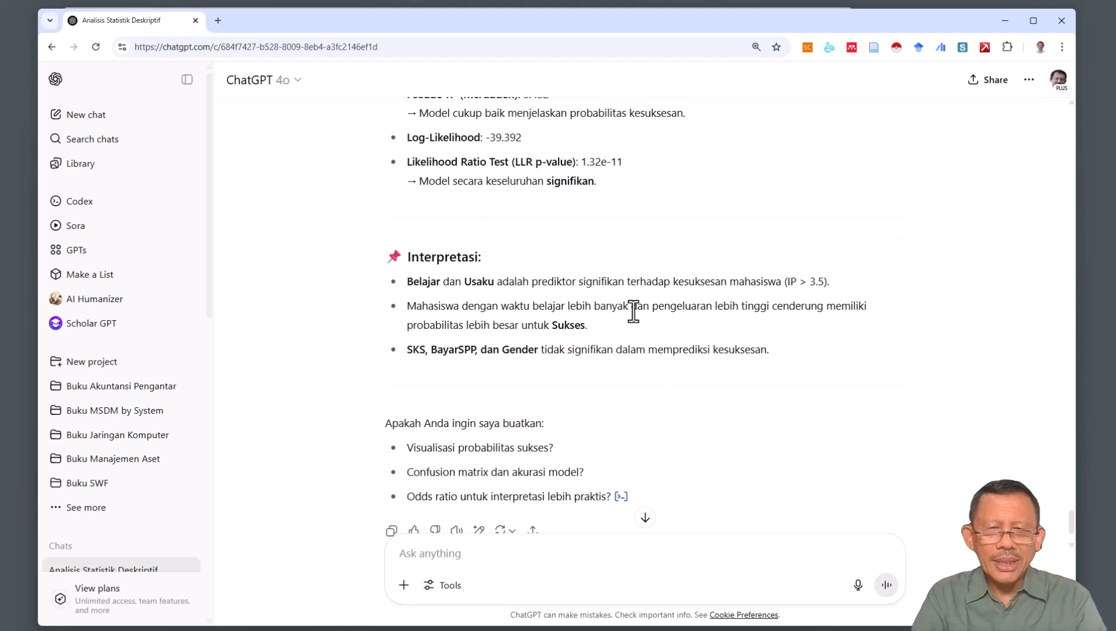
{"action": "scroll", "coordinate": [627, 337], "scroll_direction": "down", "scroll_amount": 2}
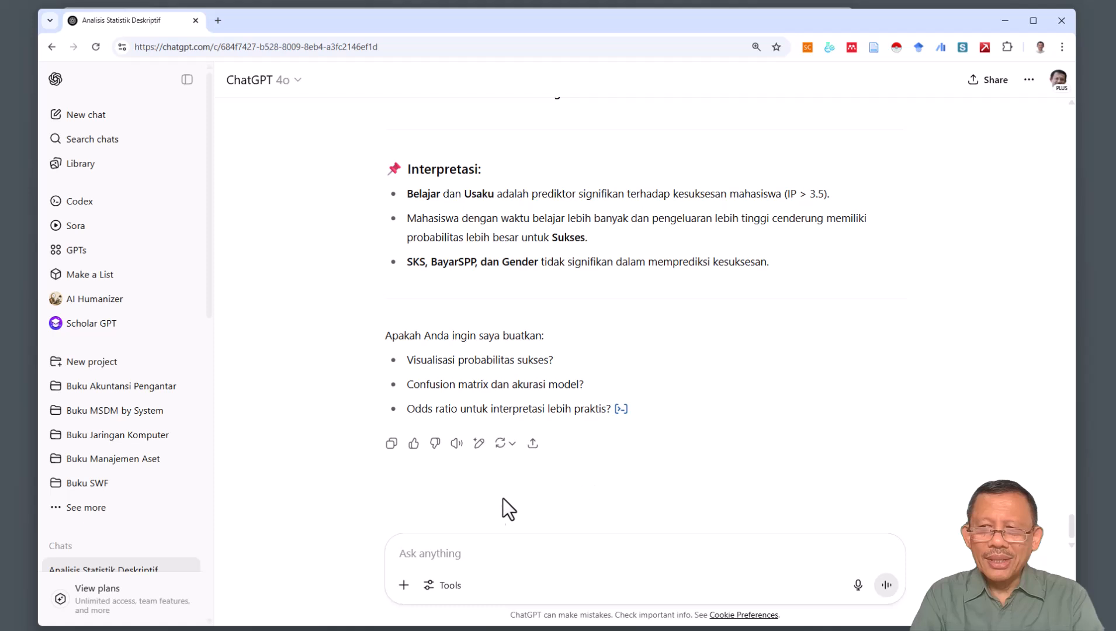
Step: Submit "Buatkan visualisasi probabilitas sukses" and look over the resulting chart, its explanation and the earlier follow-up suggestions
{"action": "left_click", "coordinate": [481, 547]}
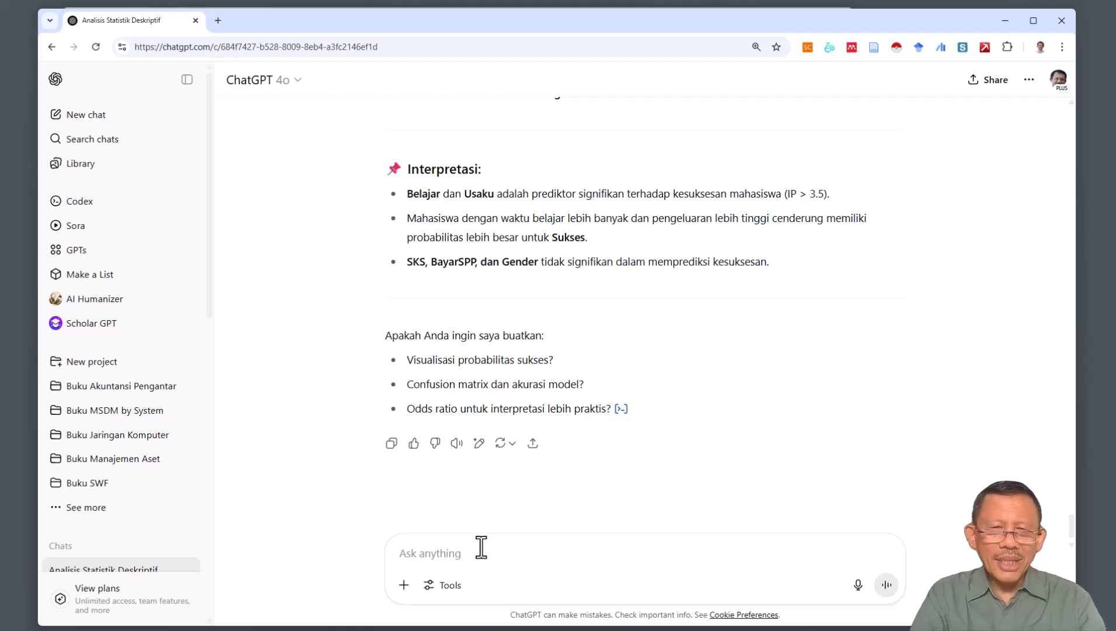
{"action": "type", "text": "Buatkan visualisasi probabilitas sukses"}
{"action": "key", "text": "Return"}
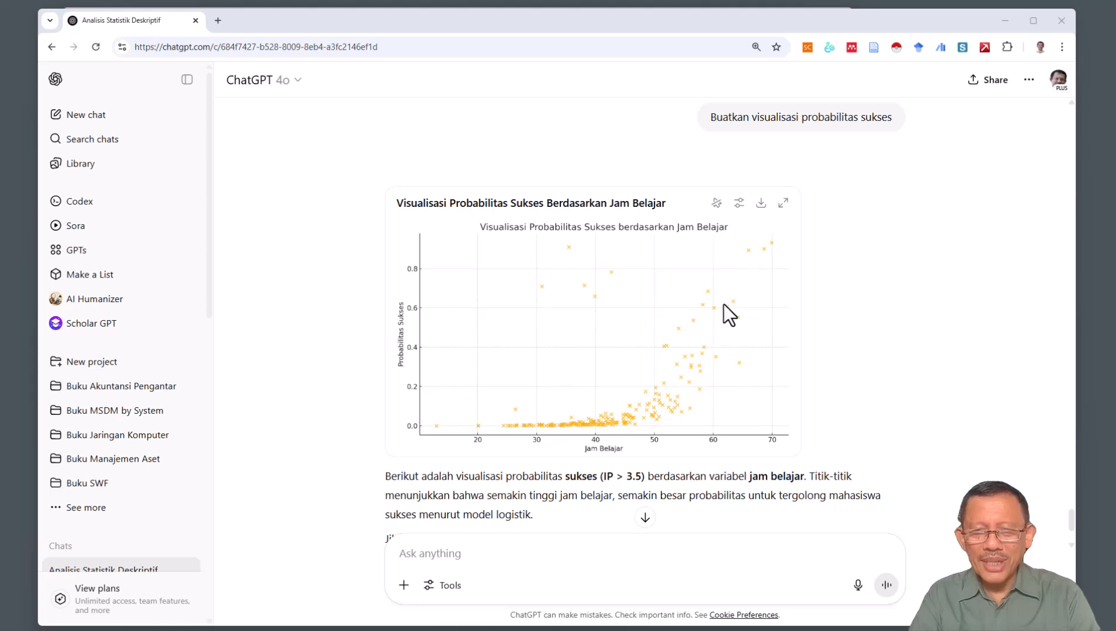
{"action": "scroll", "coordinate": [734, 315], "scroll_direction": "down", "scroll_amount": 2}
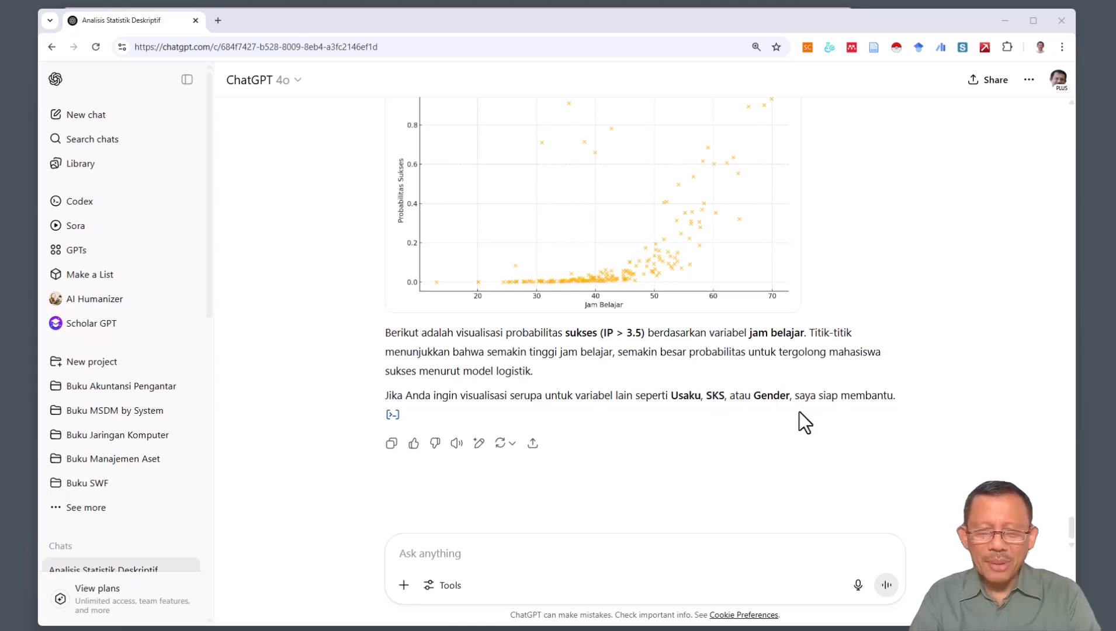
{"action": "scroll", "coordinate": [534, 398], "scroll_direction": "up", "scroll_amount": 6}
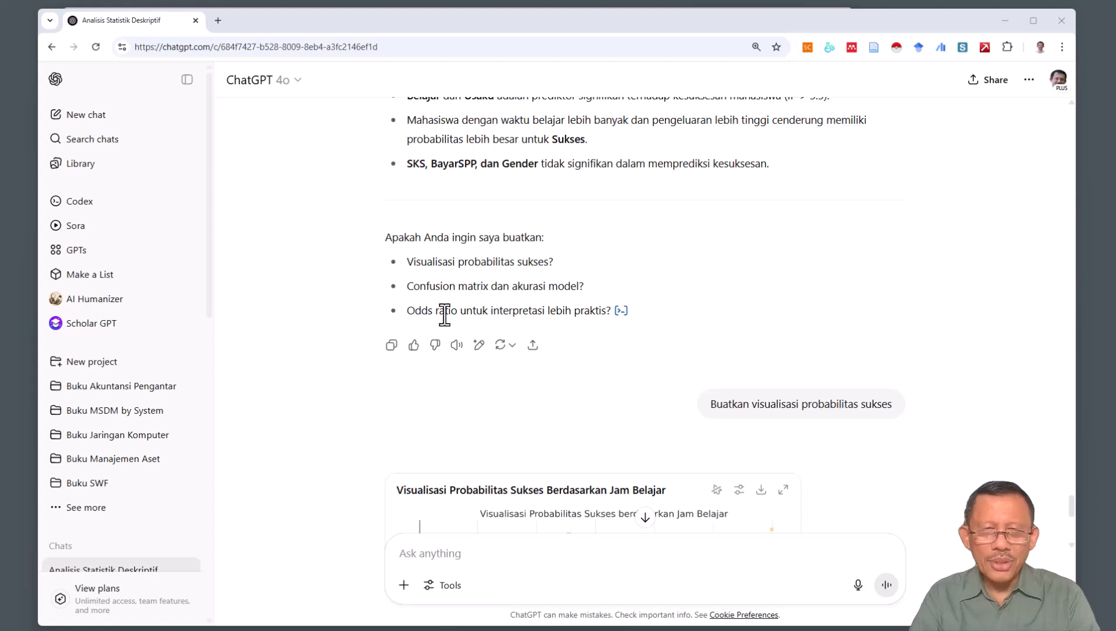
{"action": "scroll", "coordinate": [562, 316], "scroll_direction": "down", "scroll_amount": 2}
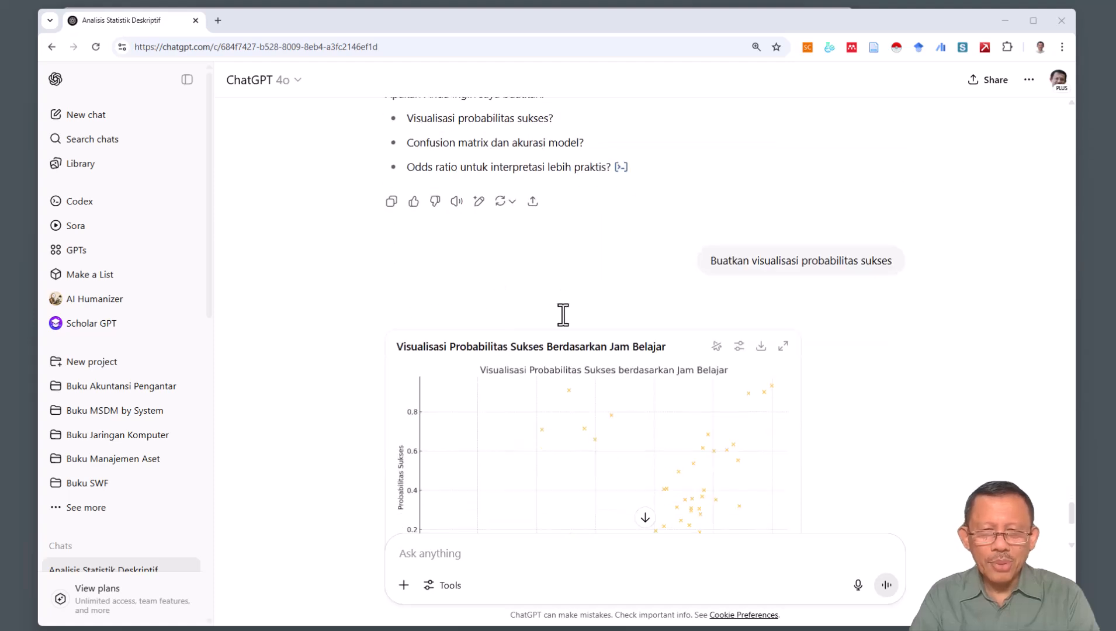
{"action": "scroll", "coordinate": [563, 316], "scroll_direction": "up", "scroll_amount": 2}
{"action": "scroll", "coordinate": [528, 362], "scroll_direction": "down", "scroll_amount": 7}
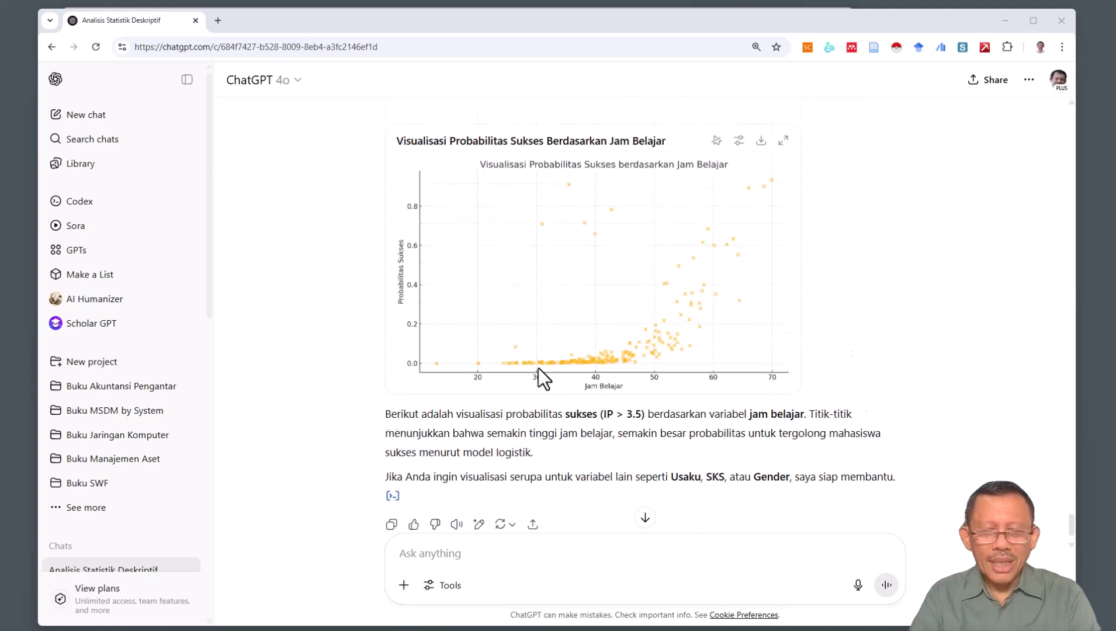
Step: Draft the prompt "Sekarang lakukan prediksi apabila seorang mahasiswa memiliki data seperti berikut:" without sending it
{"action": "left_click", "coordinate": [591, 558]}
{"action": "type", "text": "Sekara"}
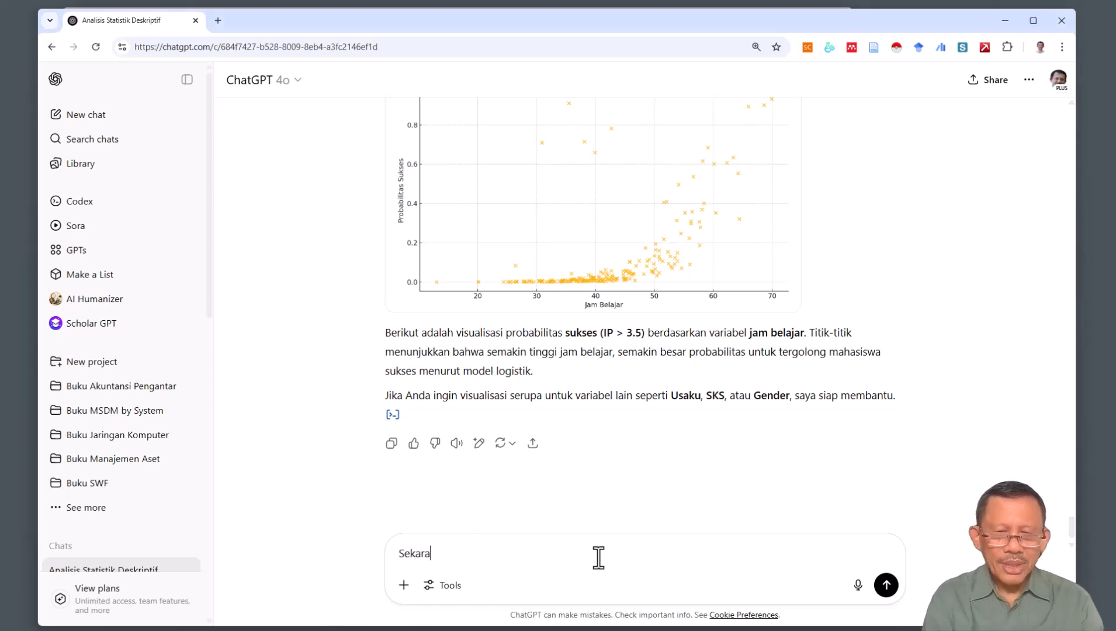
{"action": "type", "text": "ng lakukan pred"}
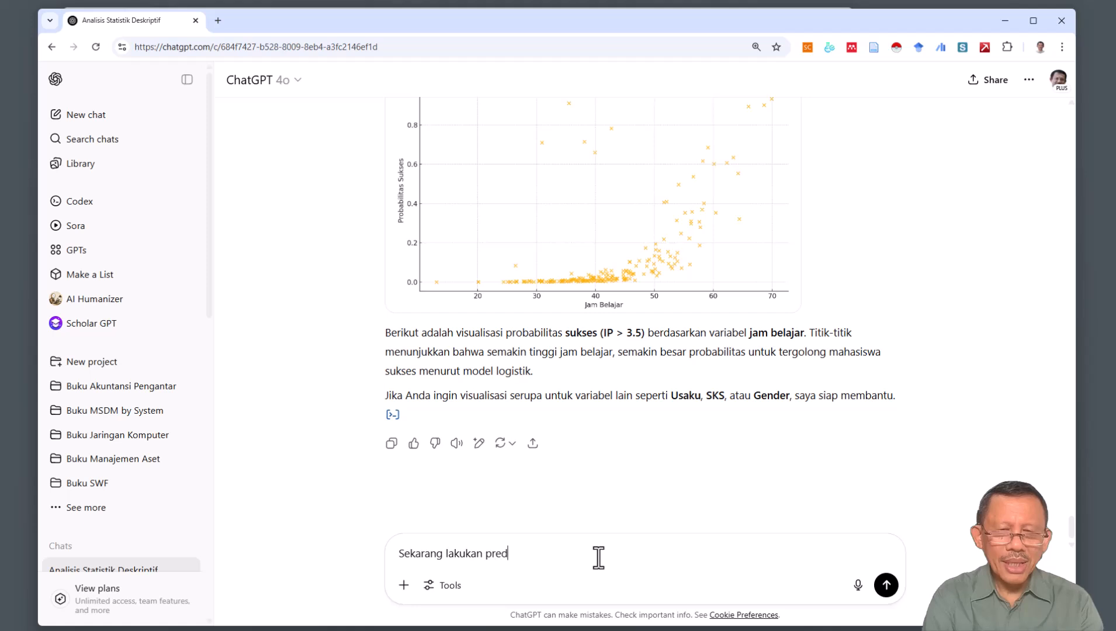
{"action": "type", "text": "iksi apabila seorang mahasiswa"}
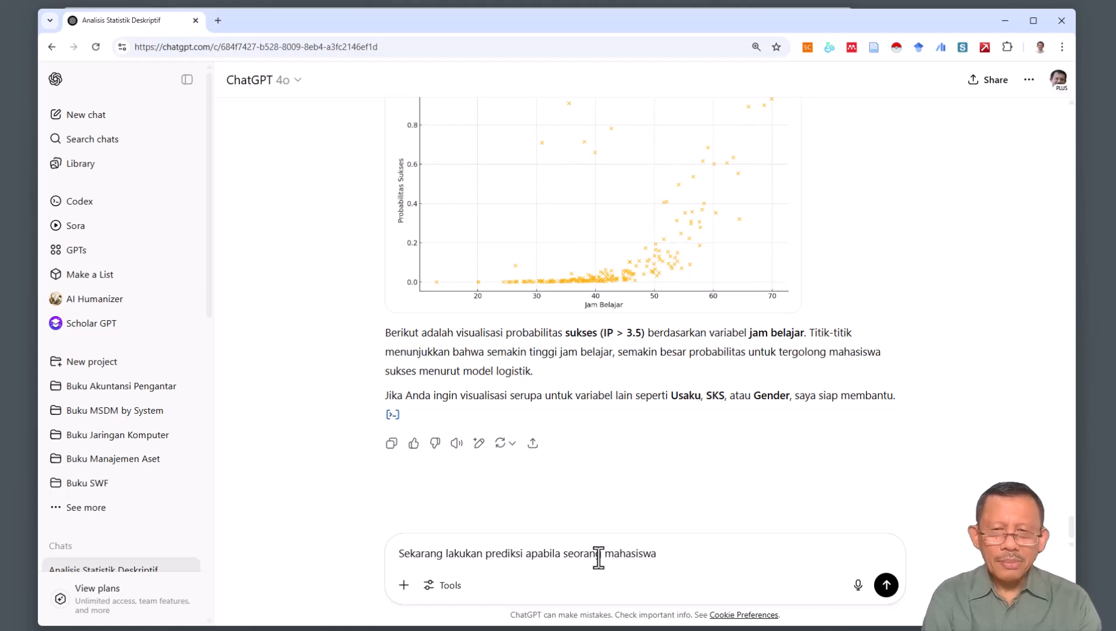
{"action": "type", "text": " mengambil"}
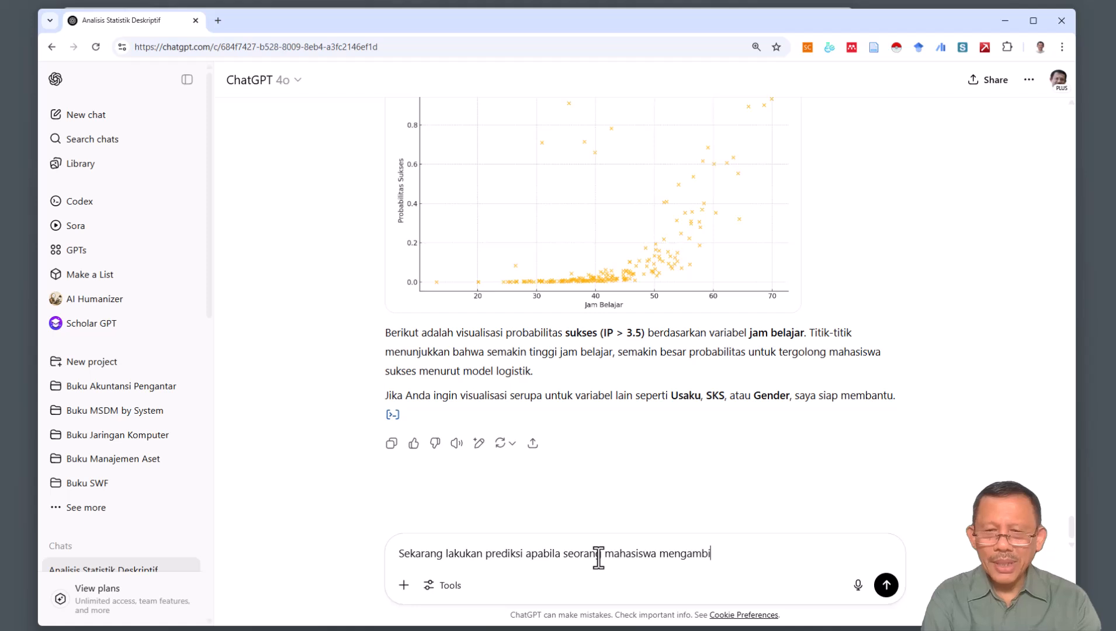
{"action": "key", "text": "BackSpace"}
{"action": "key", "text": "BackSpace"}
{"action": "key", "text": "BackSpace"}
{"action": "key", "text": "BackSpace"}
{"action": "key", "text": "BackSpace"}
{"action": "key", "text": "BackSpace"}
{"action": "key", "text": "BackSpace"}
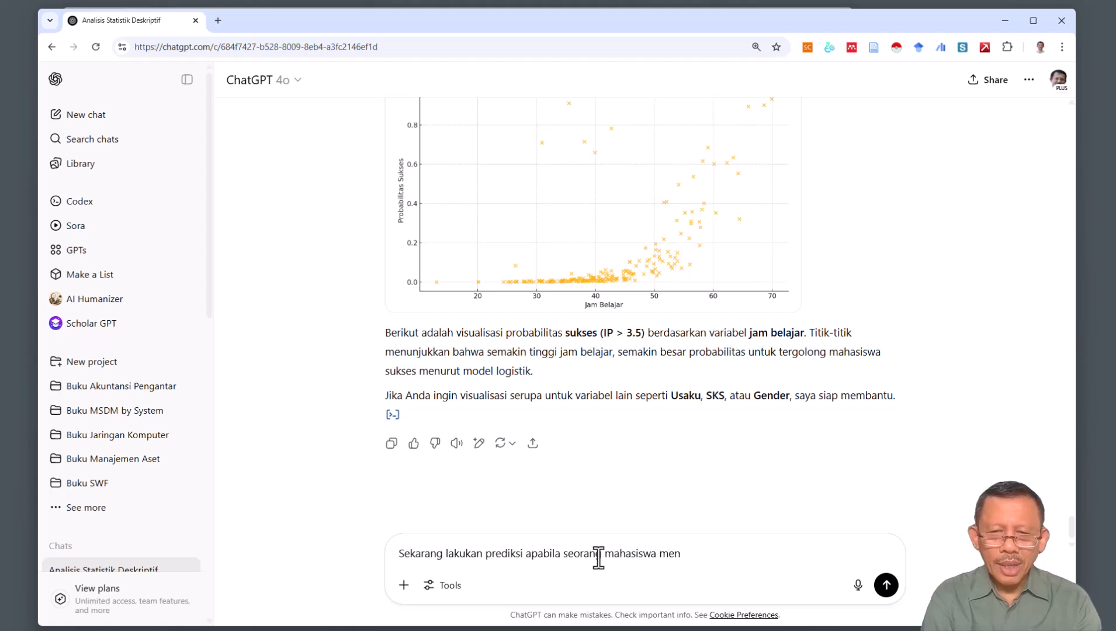
{"action": "type", "text": "miliki"}
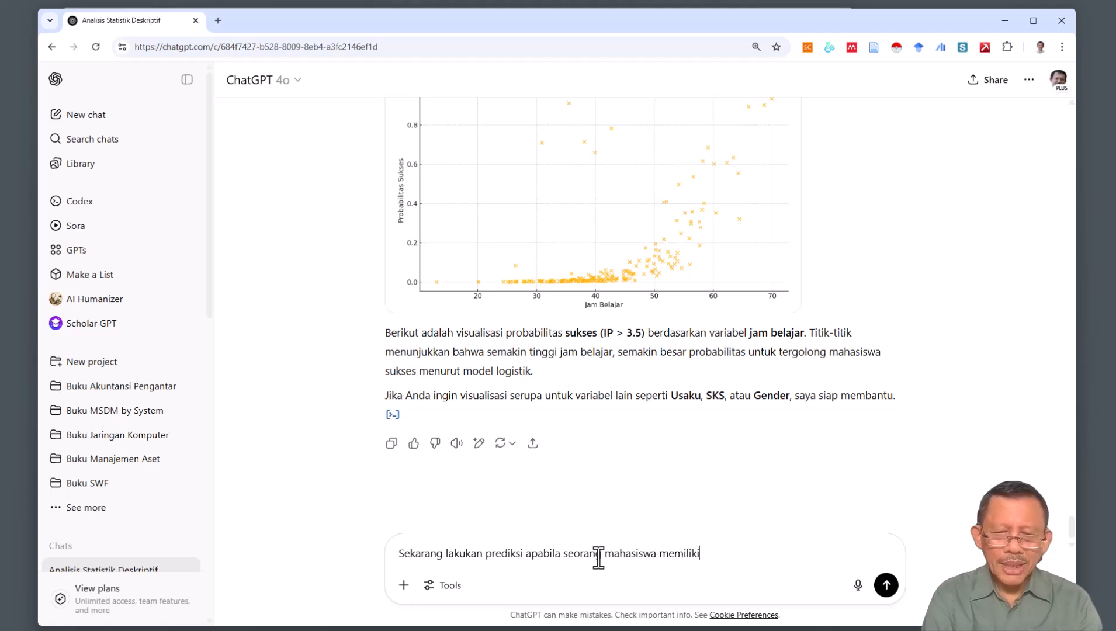
{"action": "type", "text": " data seperti b"}
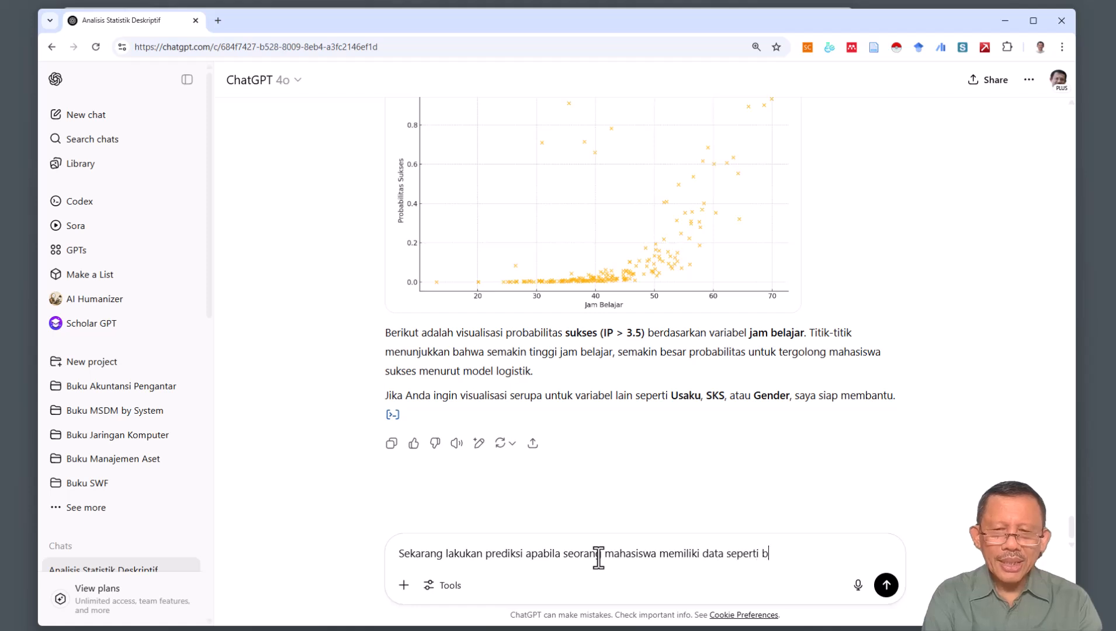
{"action": "type", "text": "erikut:"}
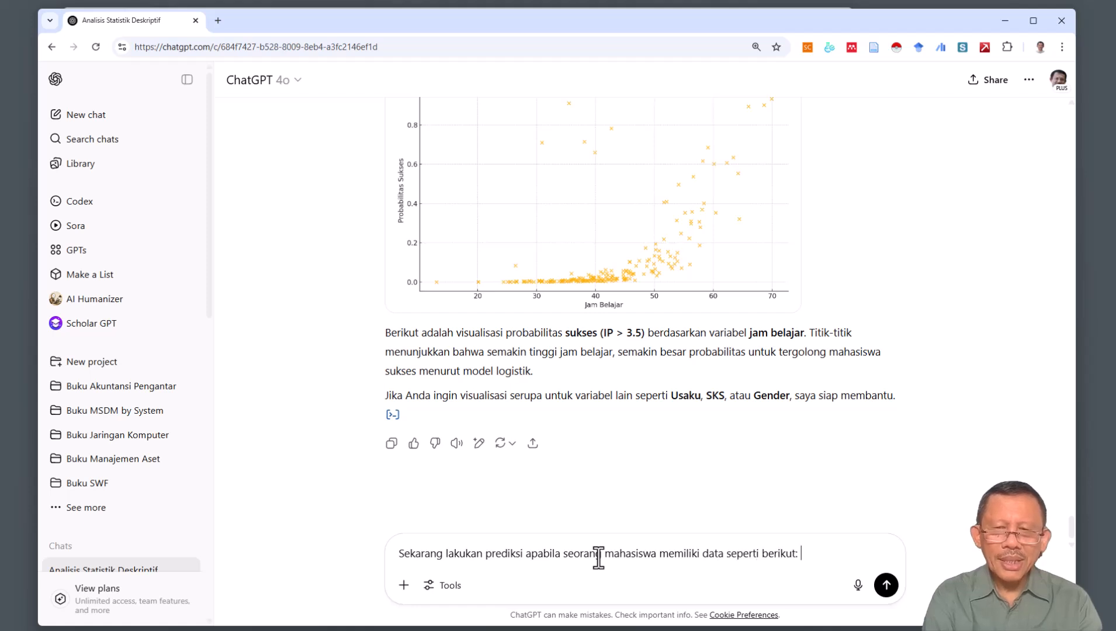
Step: Add the student's values to the prediction prompt: SKS=20, Belajar = 30, Usaku=500, BayarSPP = 0, Gender = 1
{"action": "left_click", "coordinate": [426, 2]}
{"action": "left_click", "coordinate": [811, 553]}
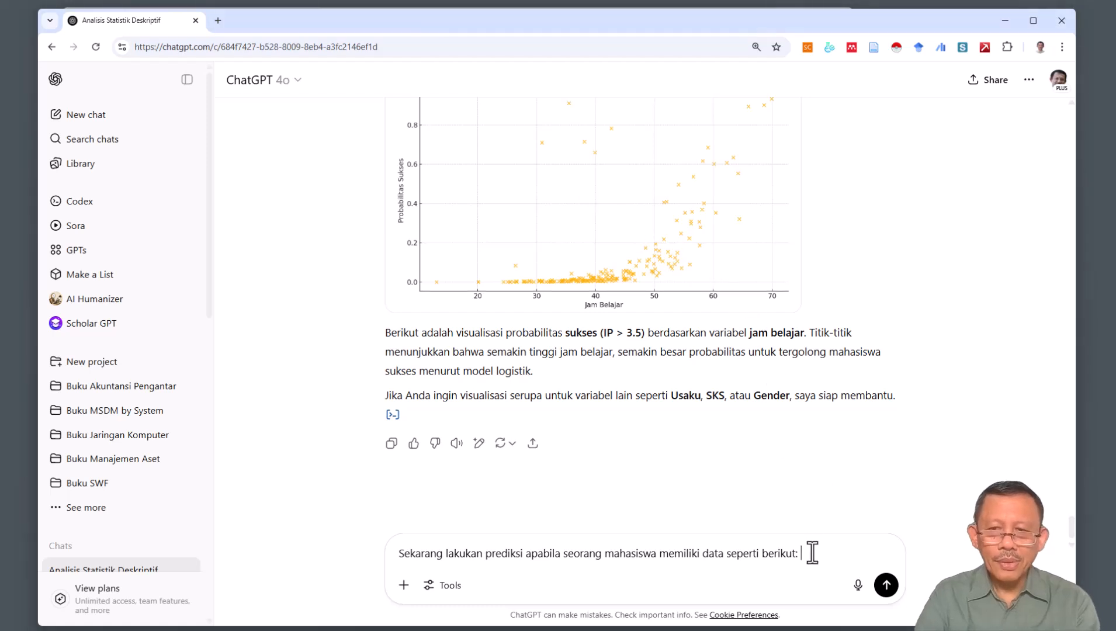
{"action": "type", "text": "SKS=20"}
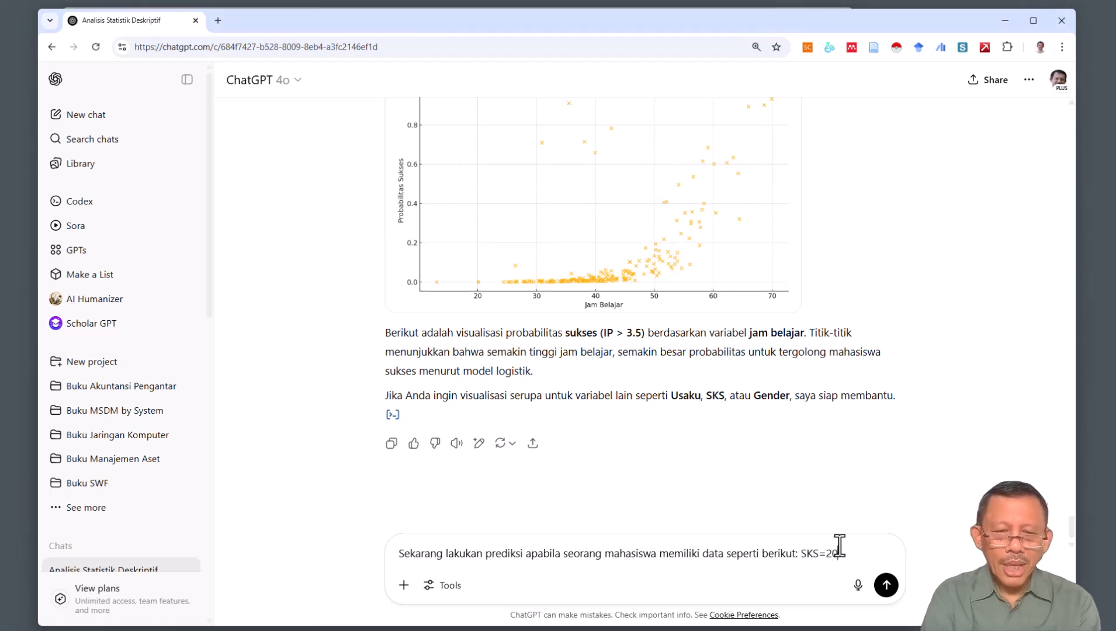
{"action": "type", "text": ", Belajar = "}
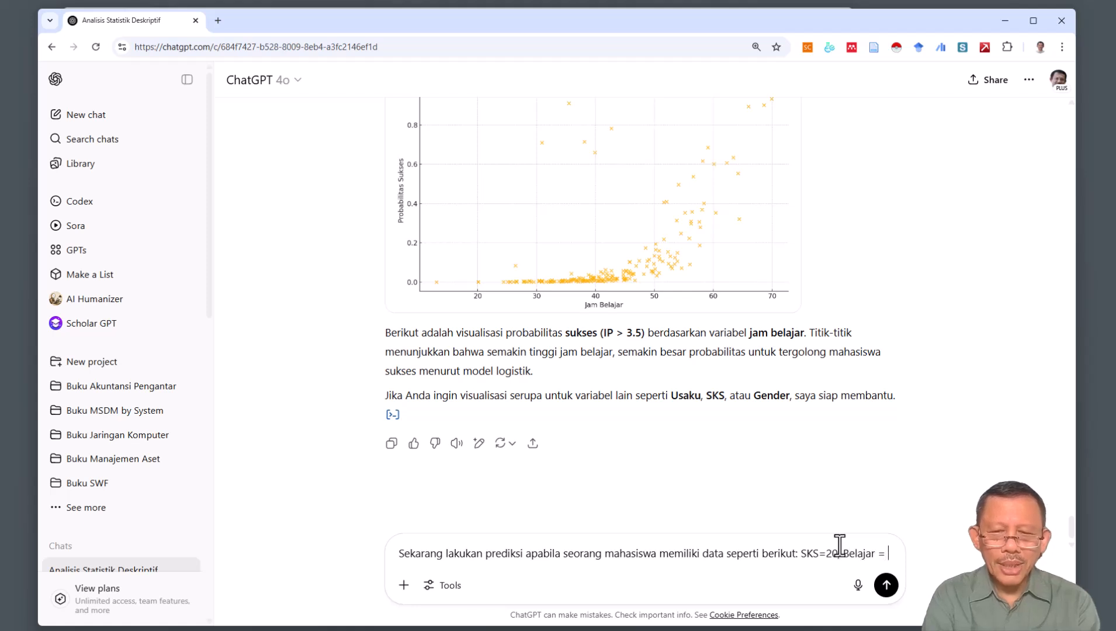
{"action": "type", "text": "30, Usaku=5"}
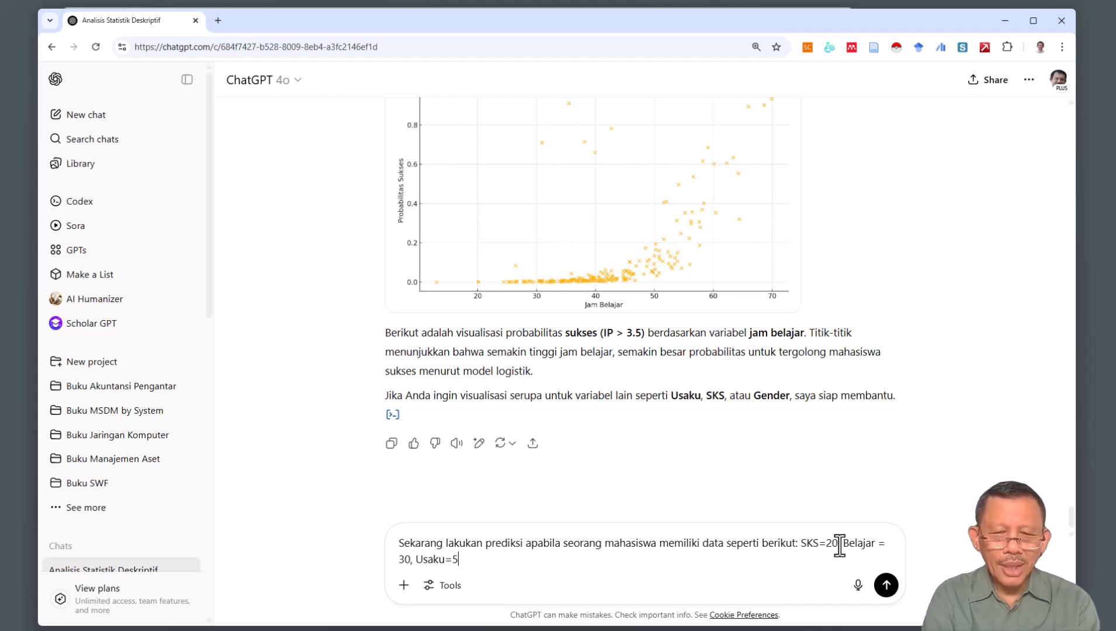
{"action": "type", "text": "00,"}
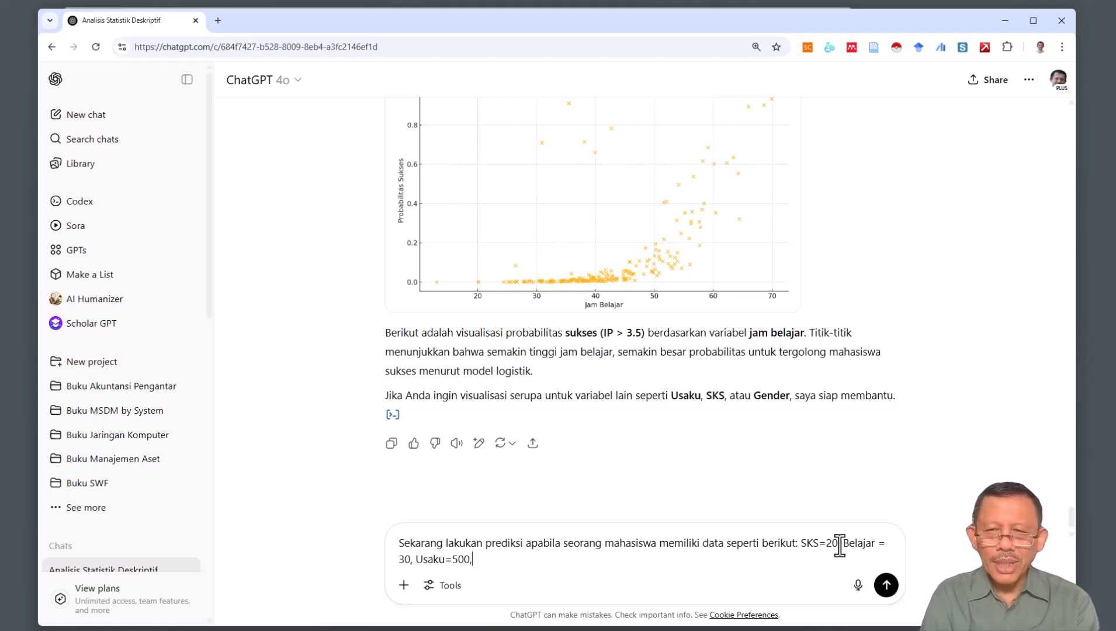
{"action": "type", "text": " BayarSPP"}
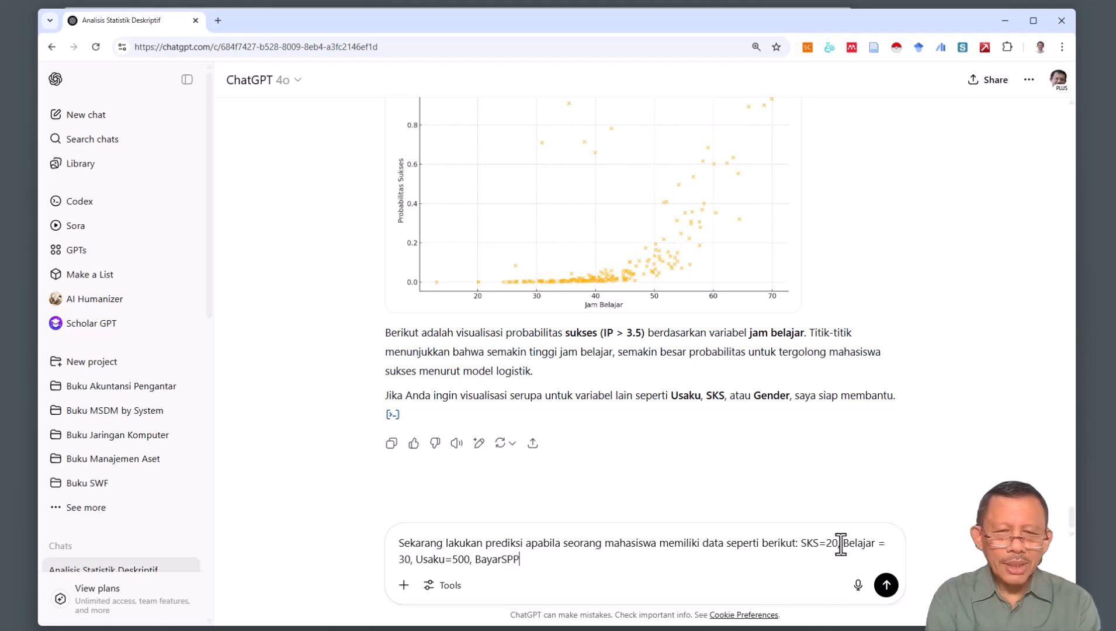
{"action": "type", "text": " = 0"}
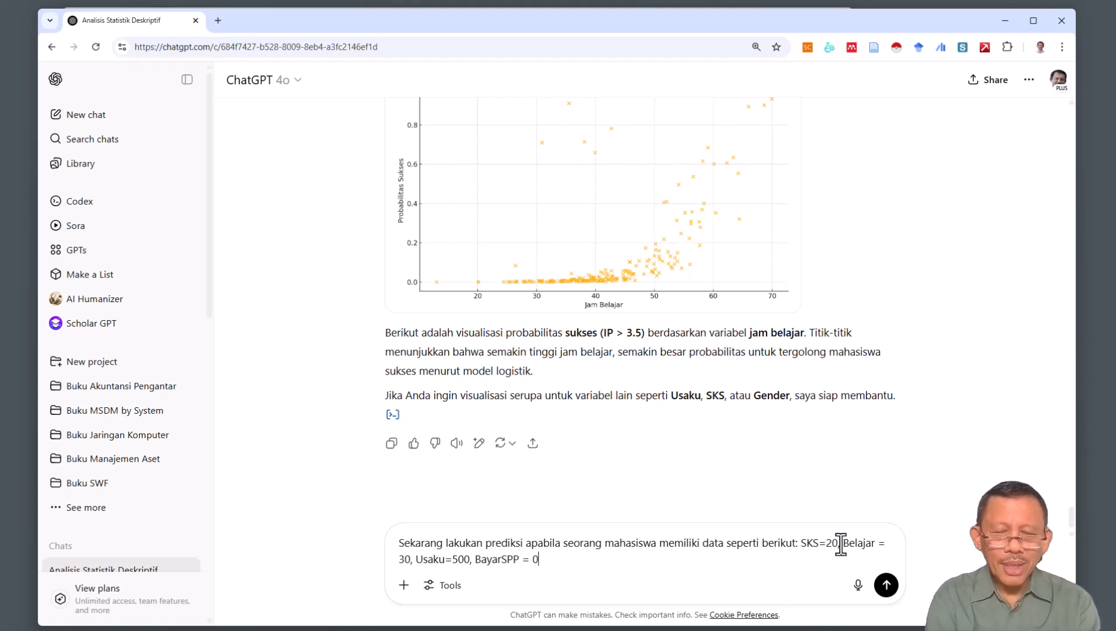
{"action": "type", "text": ", Gender = 1"}
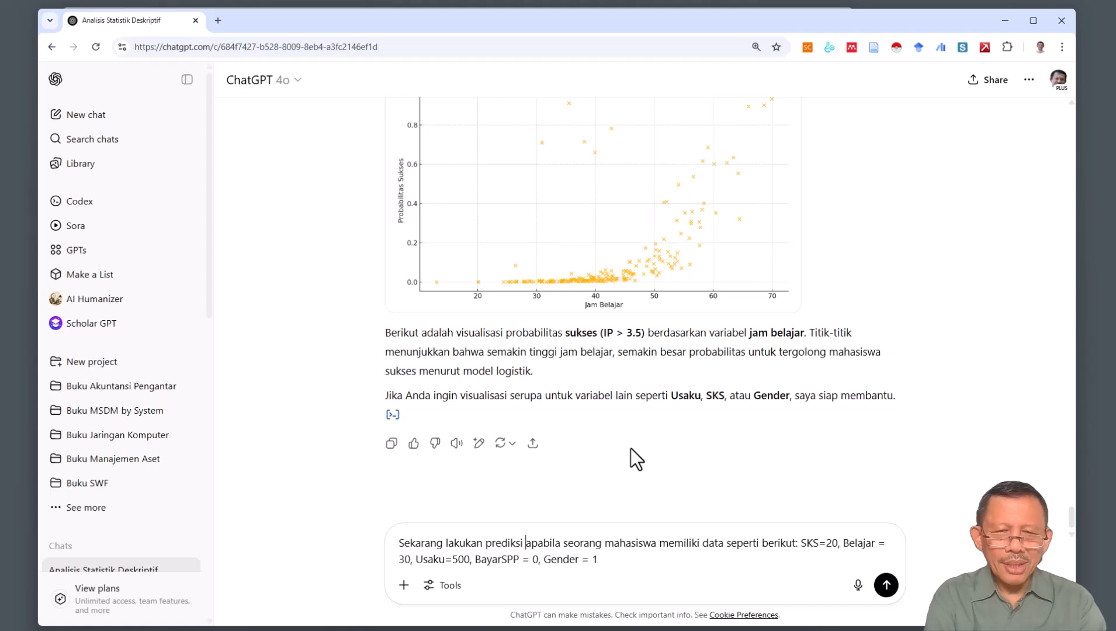
Step: Insert "berapa persen kemungkinan sukses" after "prediksi" in the drafted prompt and submit the prediction request
{"action": "type", "text": "berapa p"}
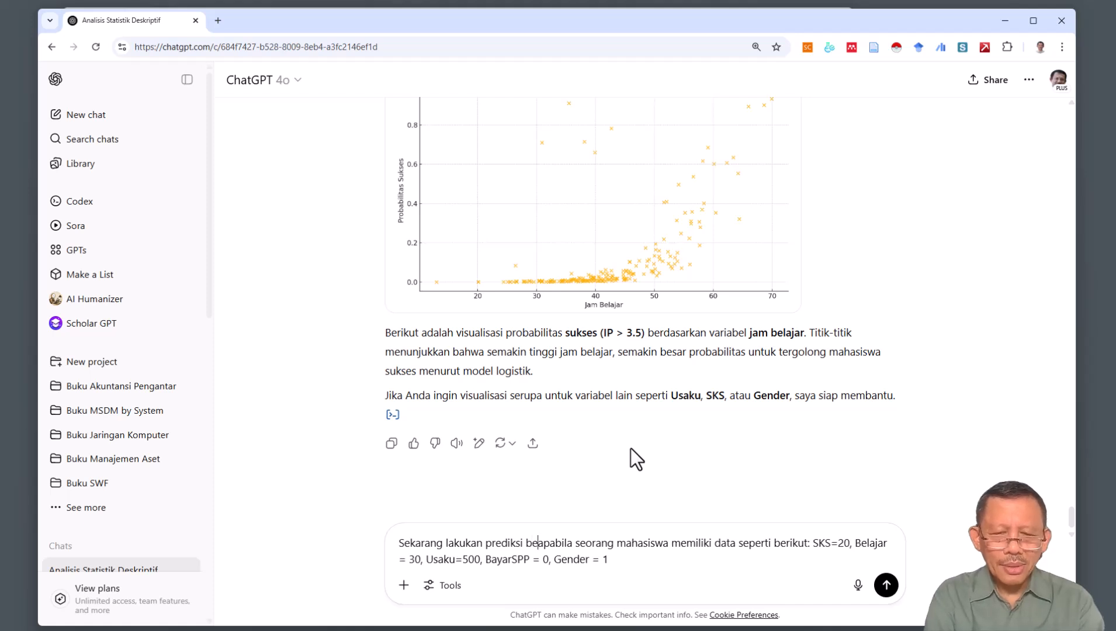
{"action": "type", "text": "ersen k"}
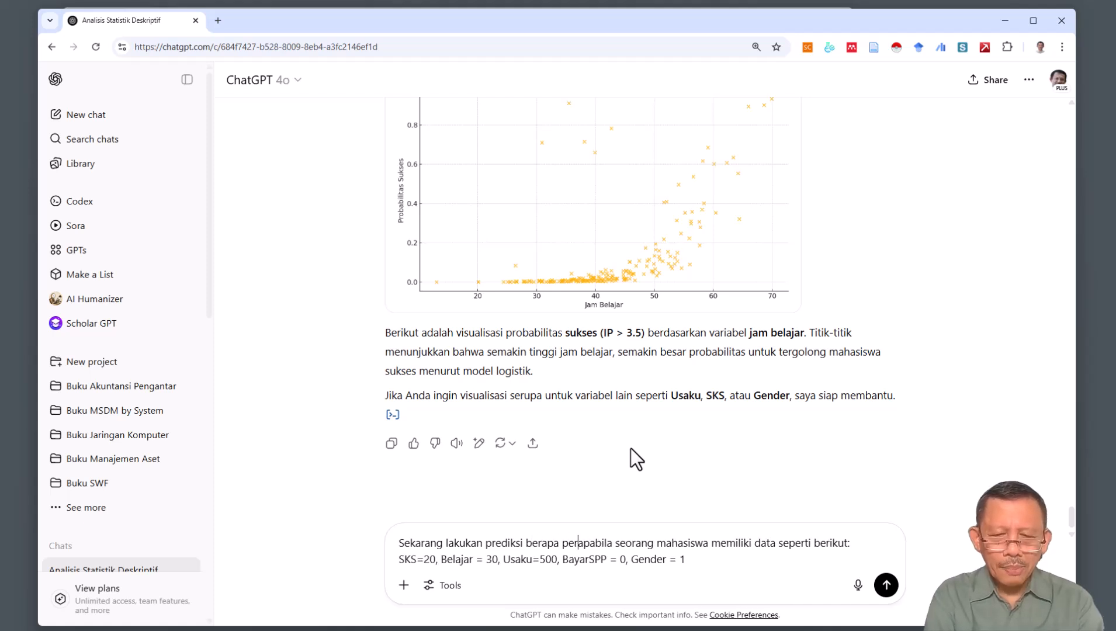
{"action": "type", "text": "emungkin"}
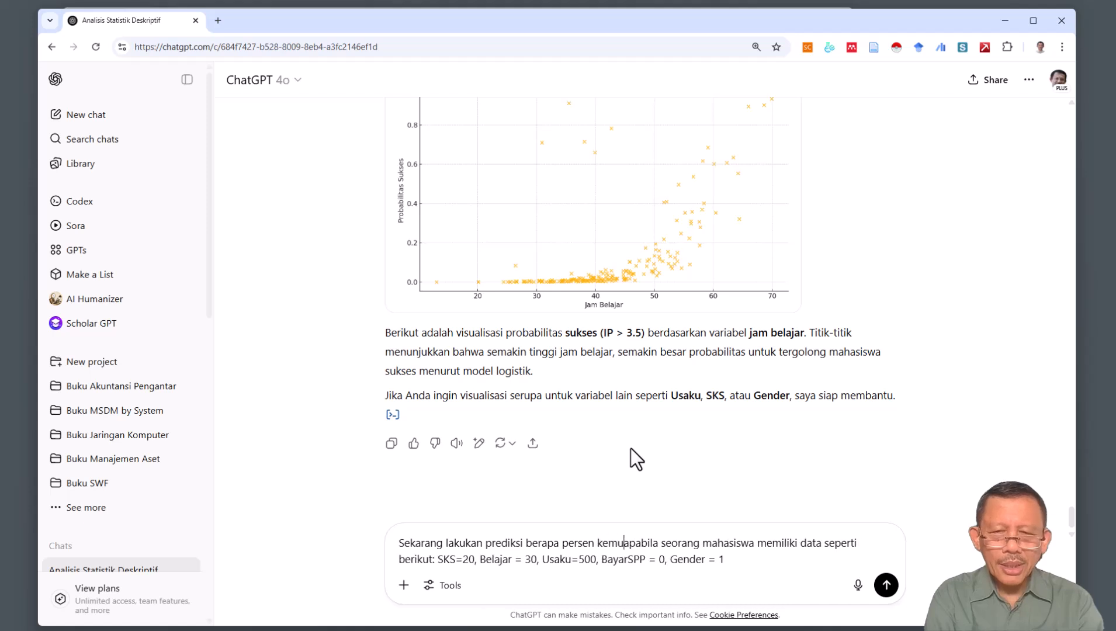
{"action": "type", "text": "an "}
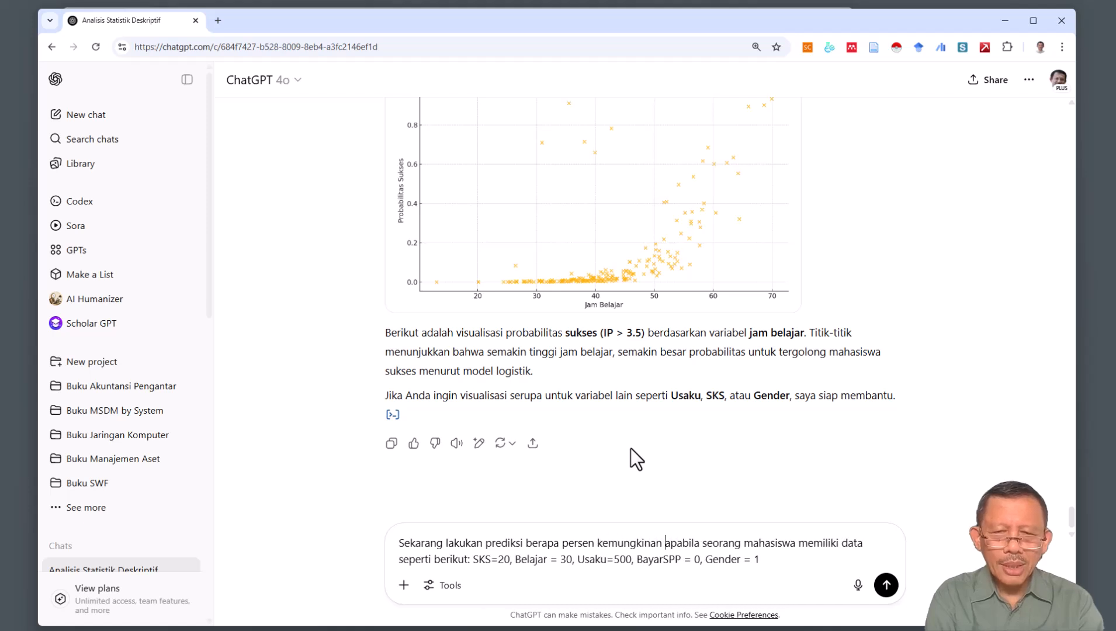
{"action": "type", "text": "su"}
{"action": "type", "text": "es"}
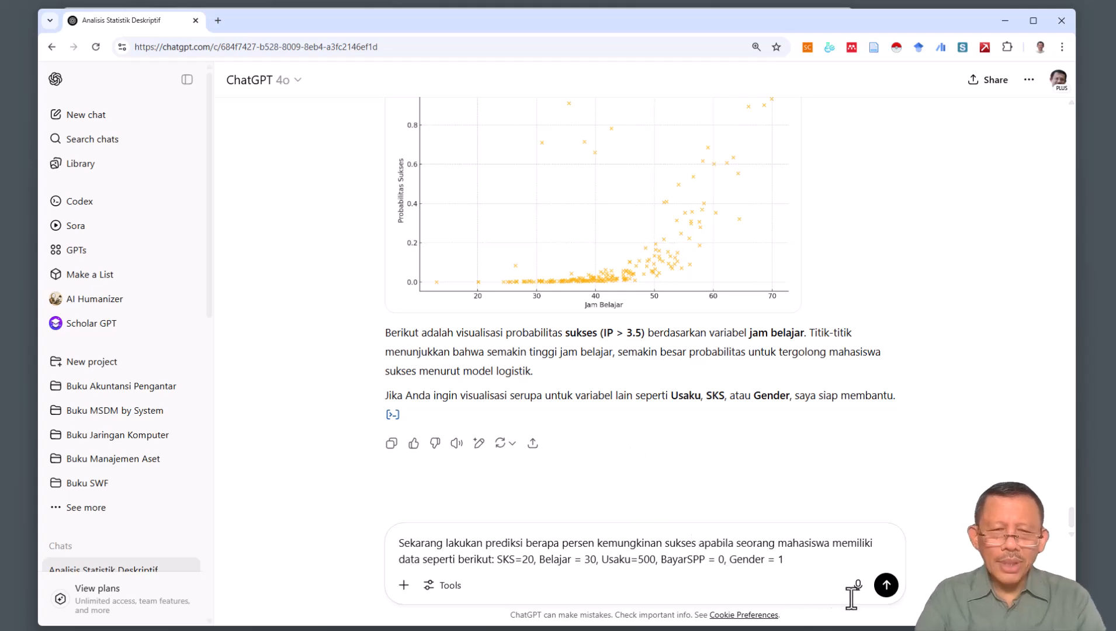
{"action": "left_click", "coordinate": [887, 586]}
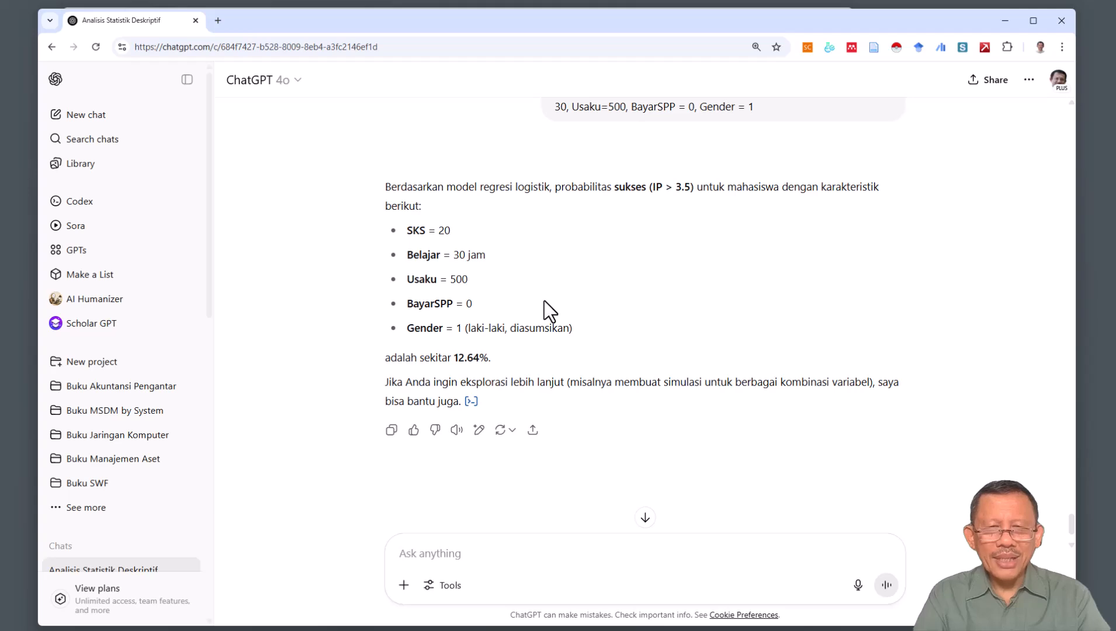
Step: Review the earlier logit regression interpretation and the request and response that created the Sukses variable
{"action": "scroll", "coordinate": [544, 300], "scroll_direction": "up", "scroll_amount": 6}
{"action": "scroll", "coordinate": [544, 300], "scroll_direction": "up", "scroll_amount": 9}
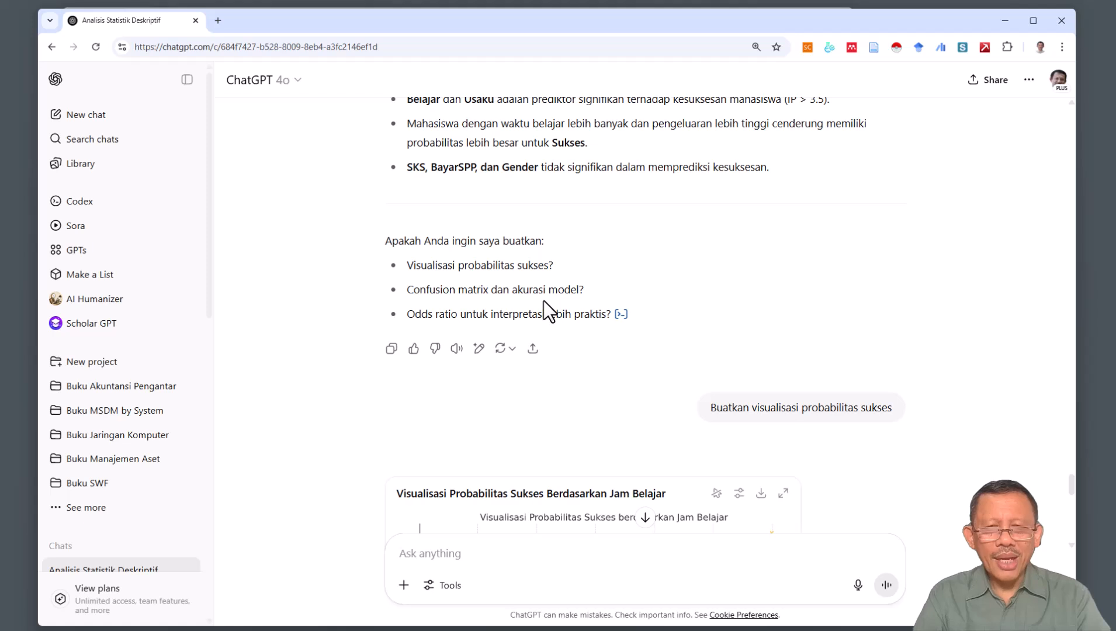
{"action": "scroll", "coordinate": [544, 299], "scroll_direction": "up", "scroll_amount": 3}
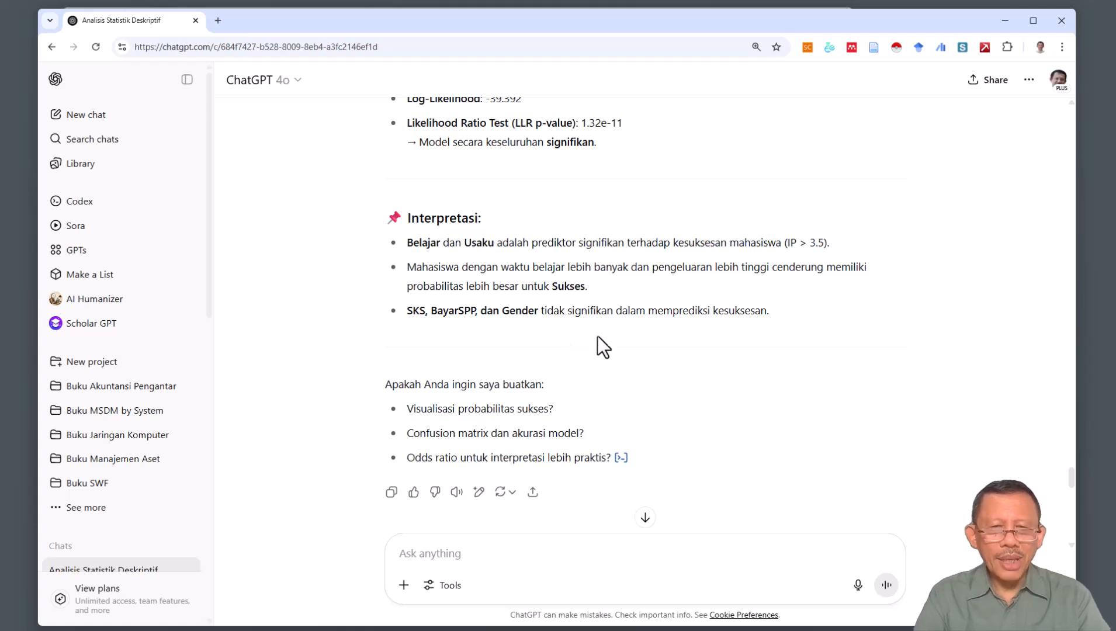
{"action": "scroll", "coordinate": [599, 336], "scroll_direction": "up", "scroll_amount": 5}
{"action": "scroll", "coordinate": [600, 334], "scroll_direction": "up", "scroll_amount": 10}
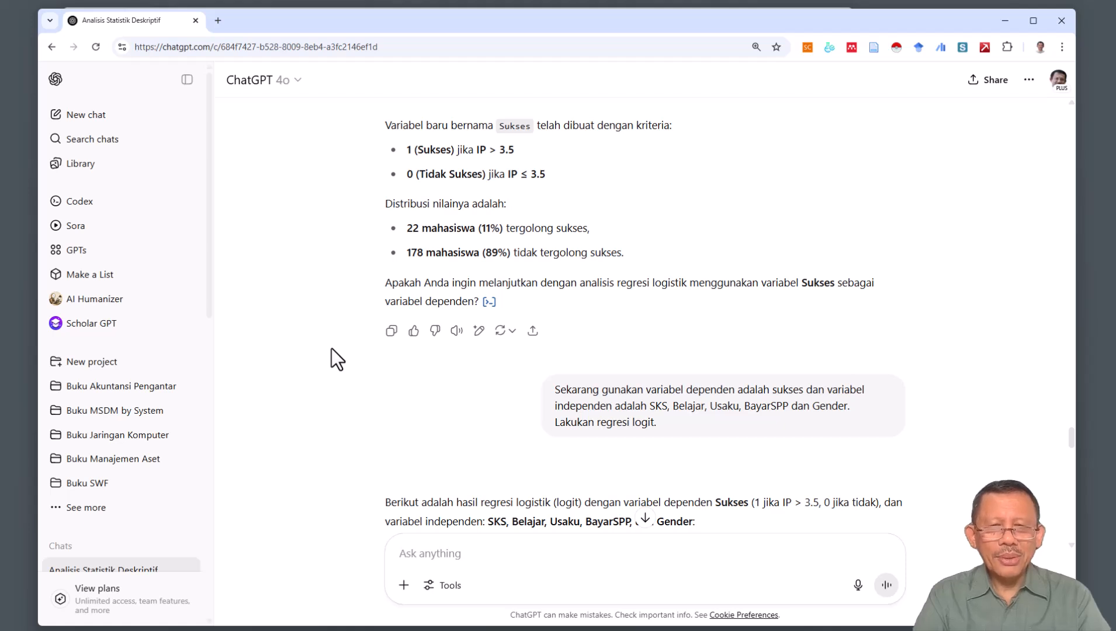
{"action": "scroll", "coordinate": [331, 347], "scroll_direction": "up", "scroll_amount": 5}
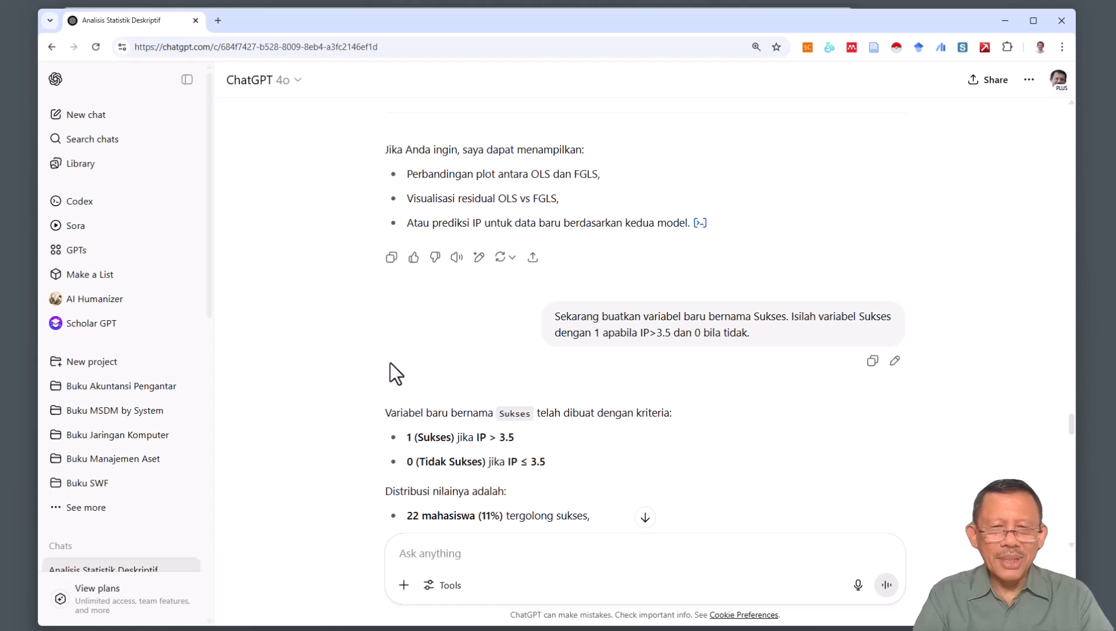
{"action": "scroll", "coordinate": [390, 364], "scroll_direction": "down", "scroll_amount": 3}
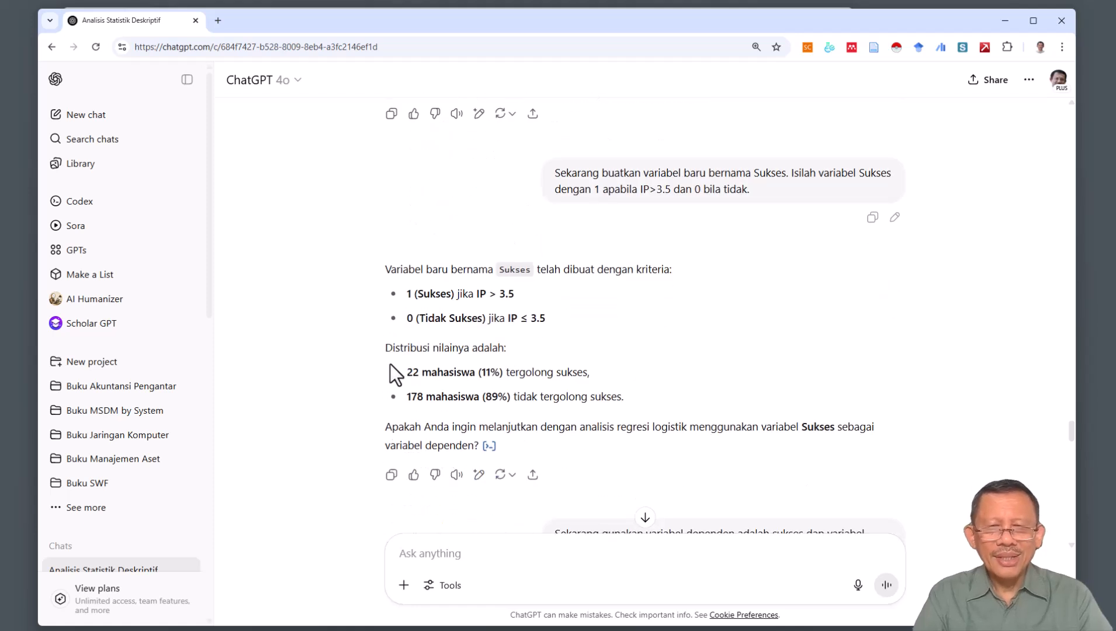